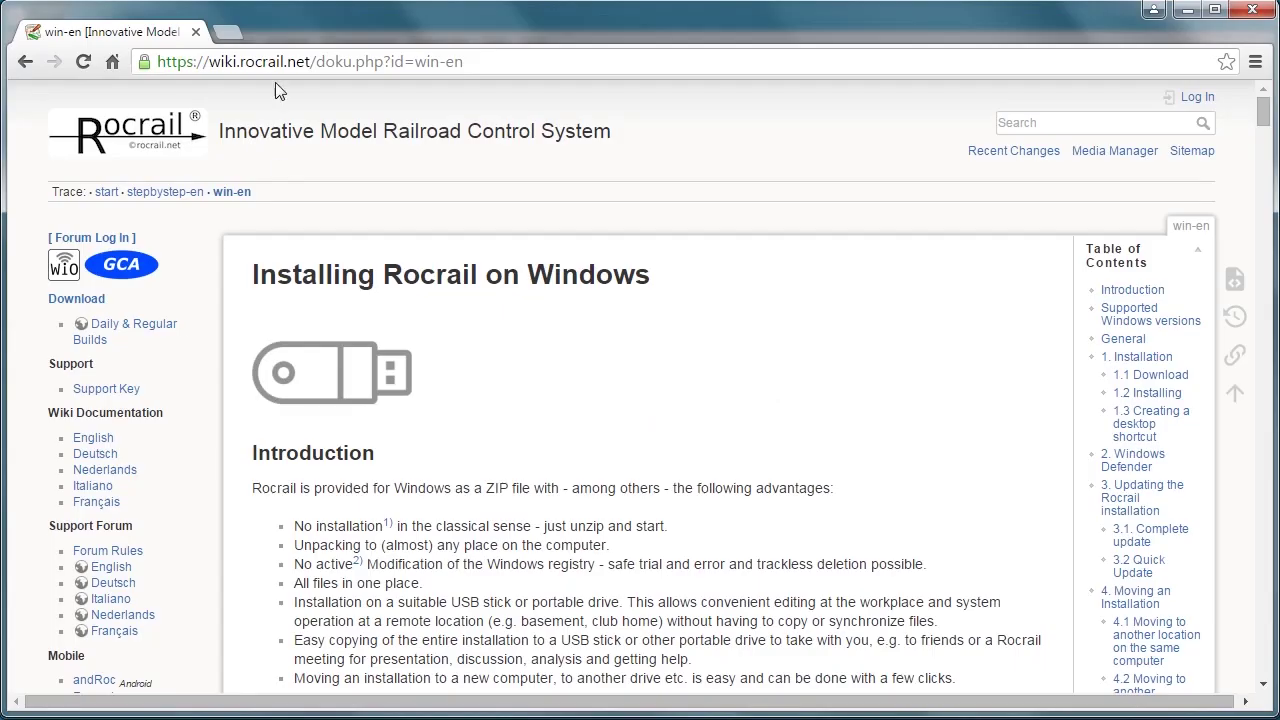
Scroll down the Installing Rocrail on Windows page through its ZIP-installation introduction.
scroll(138, 535, "down", 2)
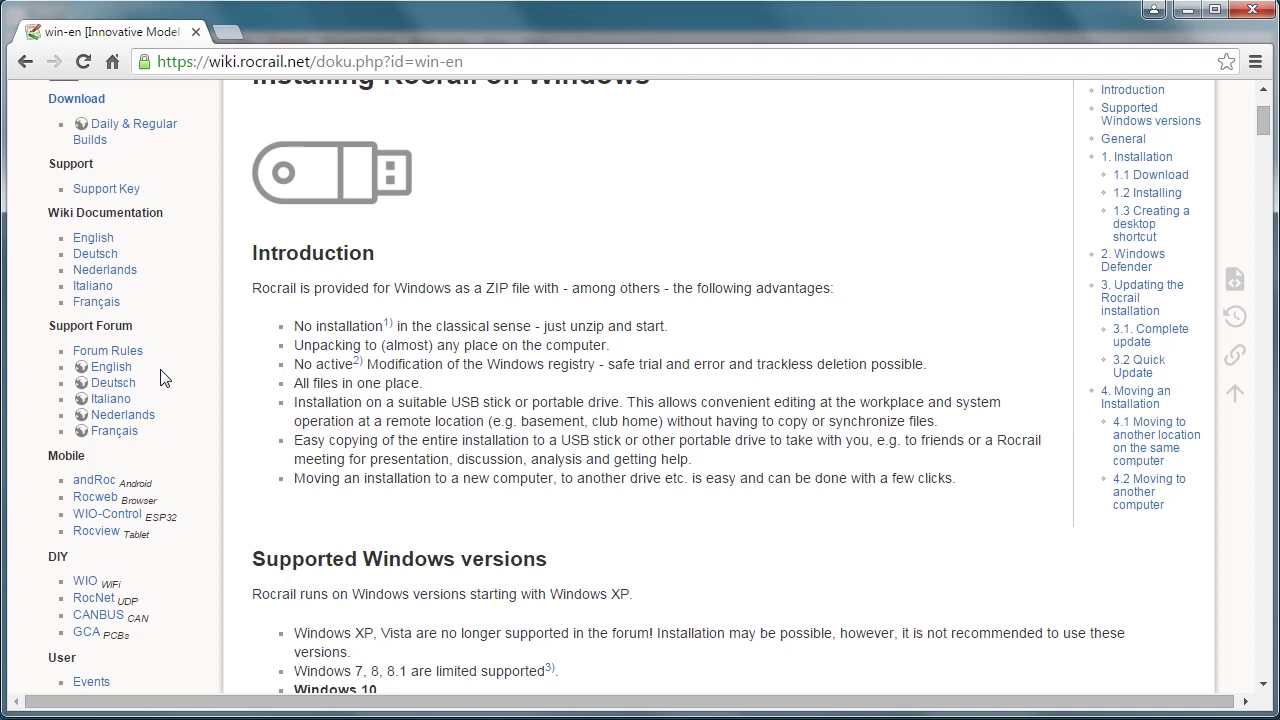
Minimize the browser and dismiss Rocrail's Support notice to reach Start Me Up.
left_click(1185, 18)
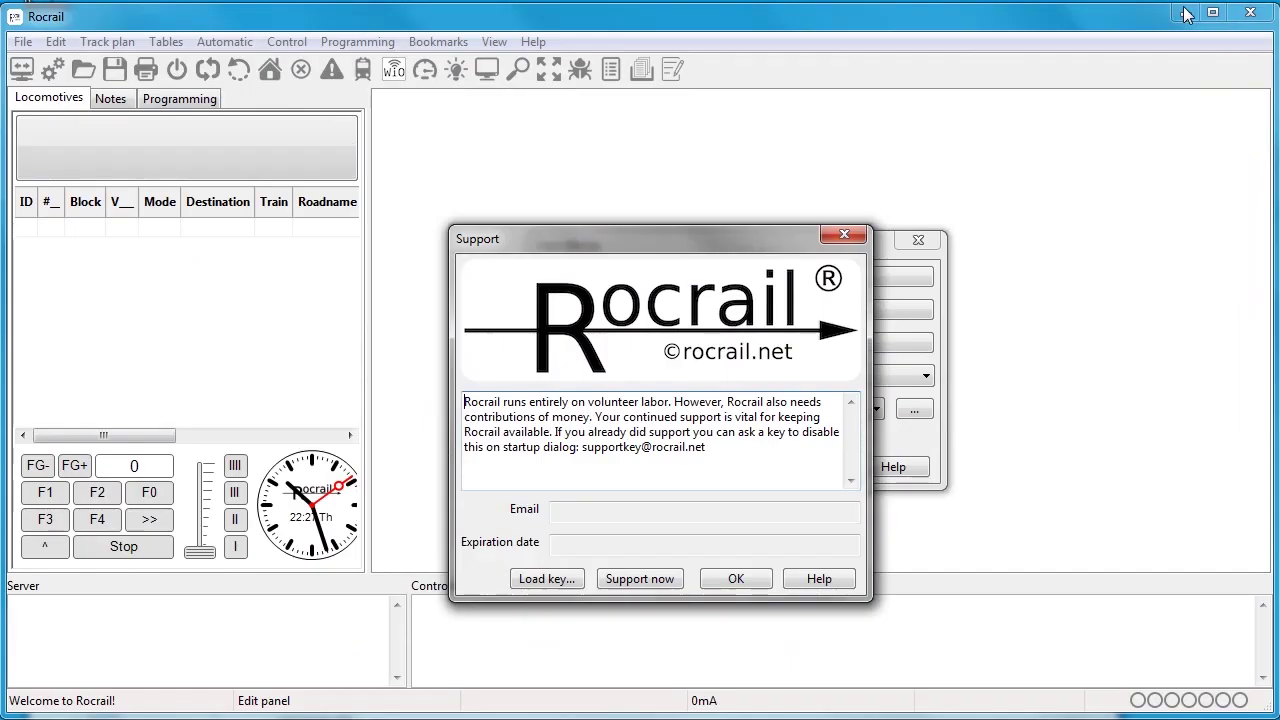
left_click(752, 582)
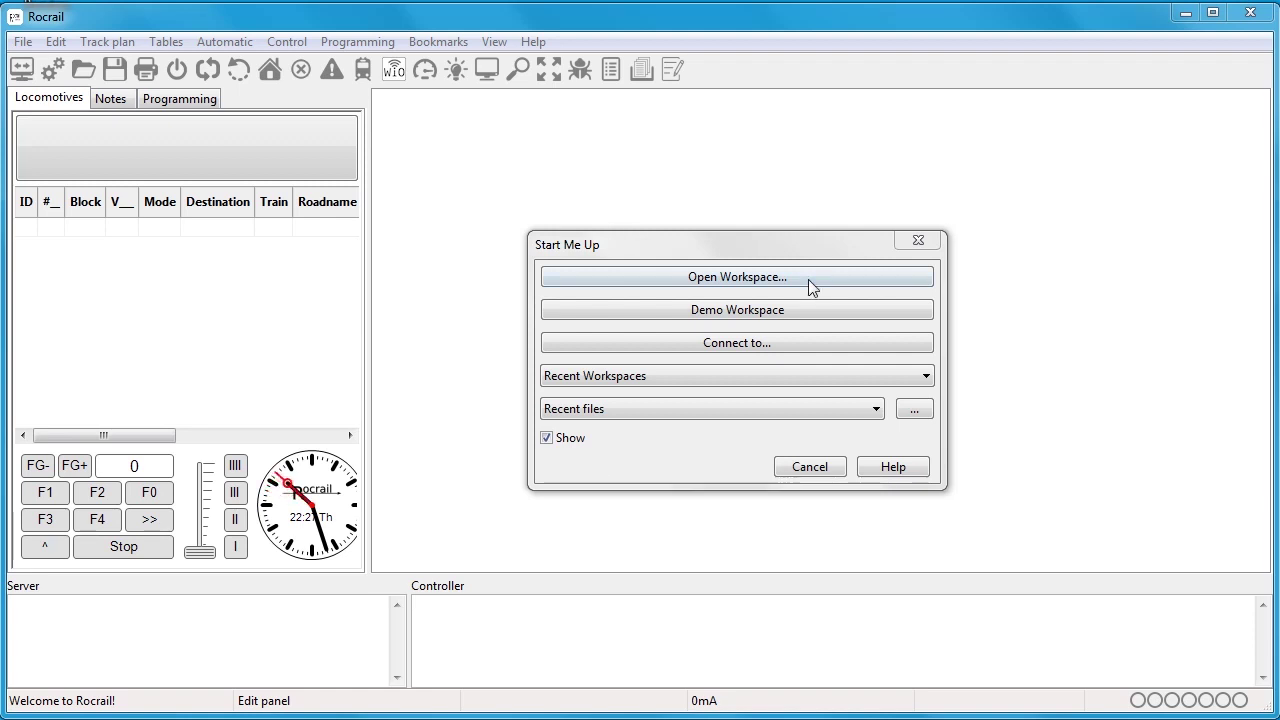
Load the Demo Workspace and drag the small loading window off Central Station.
left_click(709, 316)
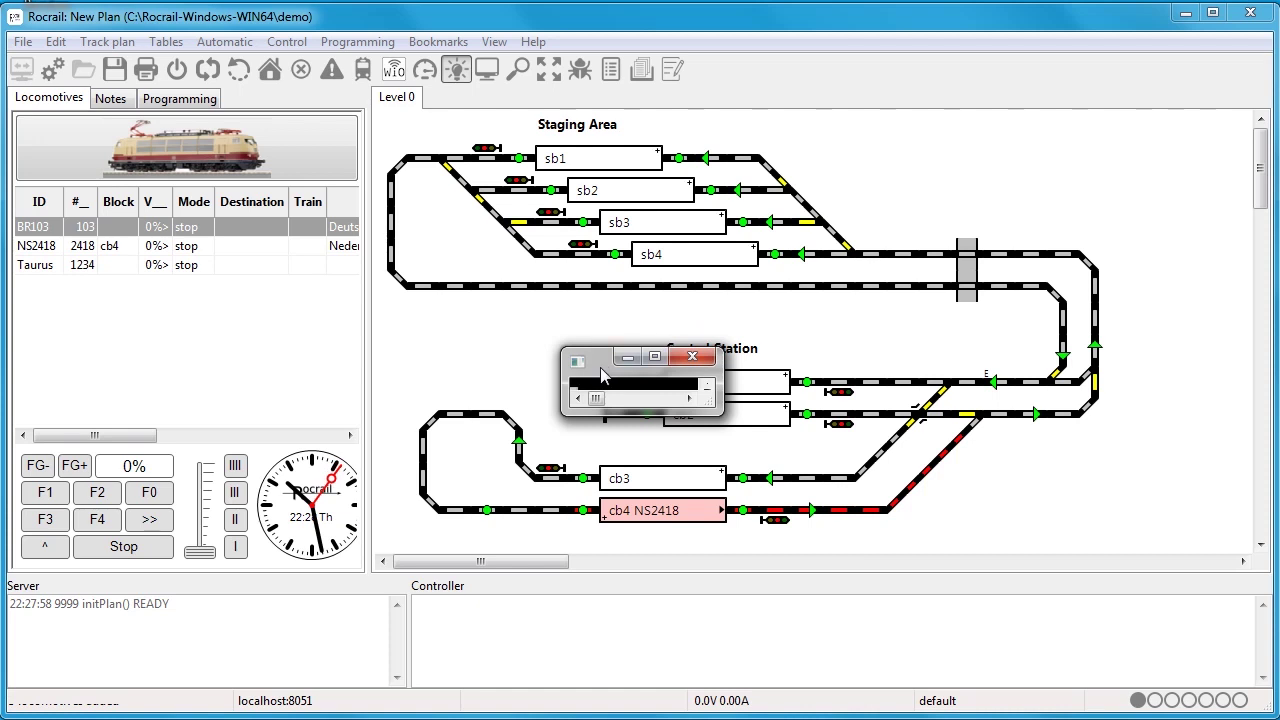
mouse_move(604, 372)
left_mouse_down()
mouse_move(578, 352)
mouse_move(446, 342)
left_mouse_up()
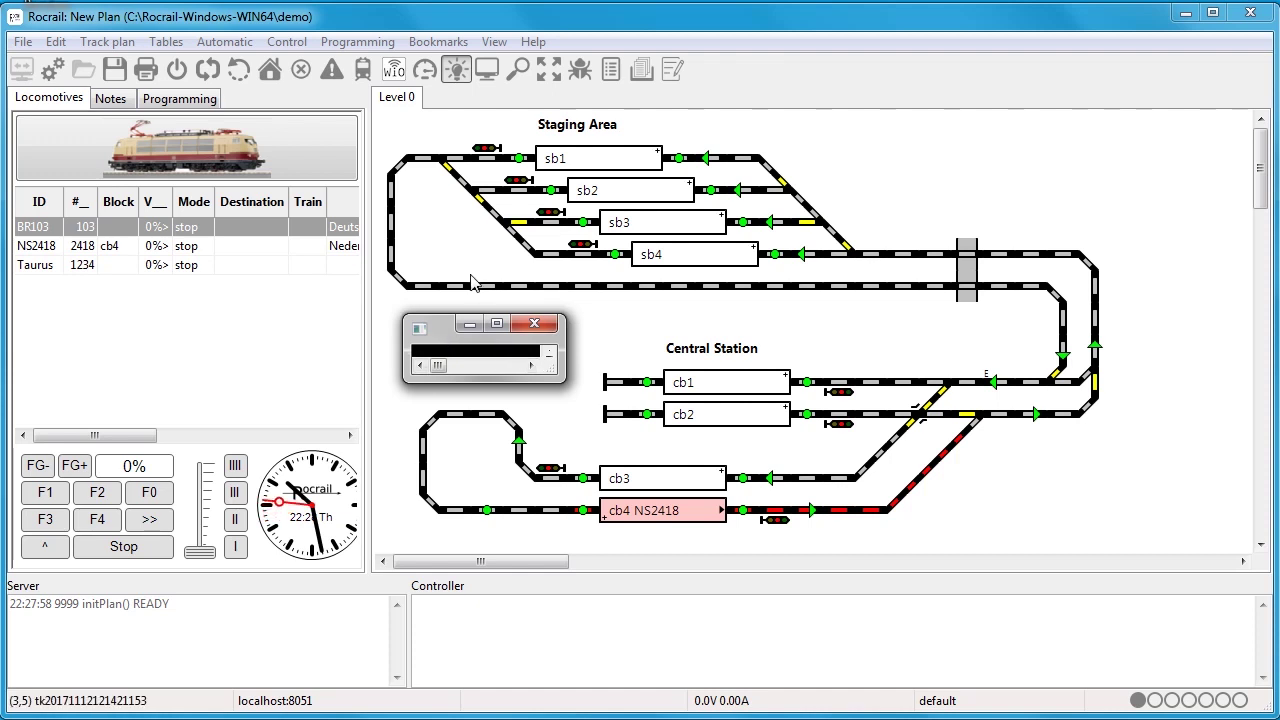
Minimize the floating window and move from the Track plan menu to Tables.
left_click(466, 328)
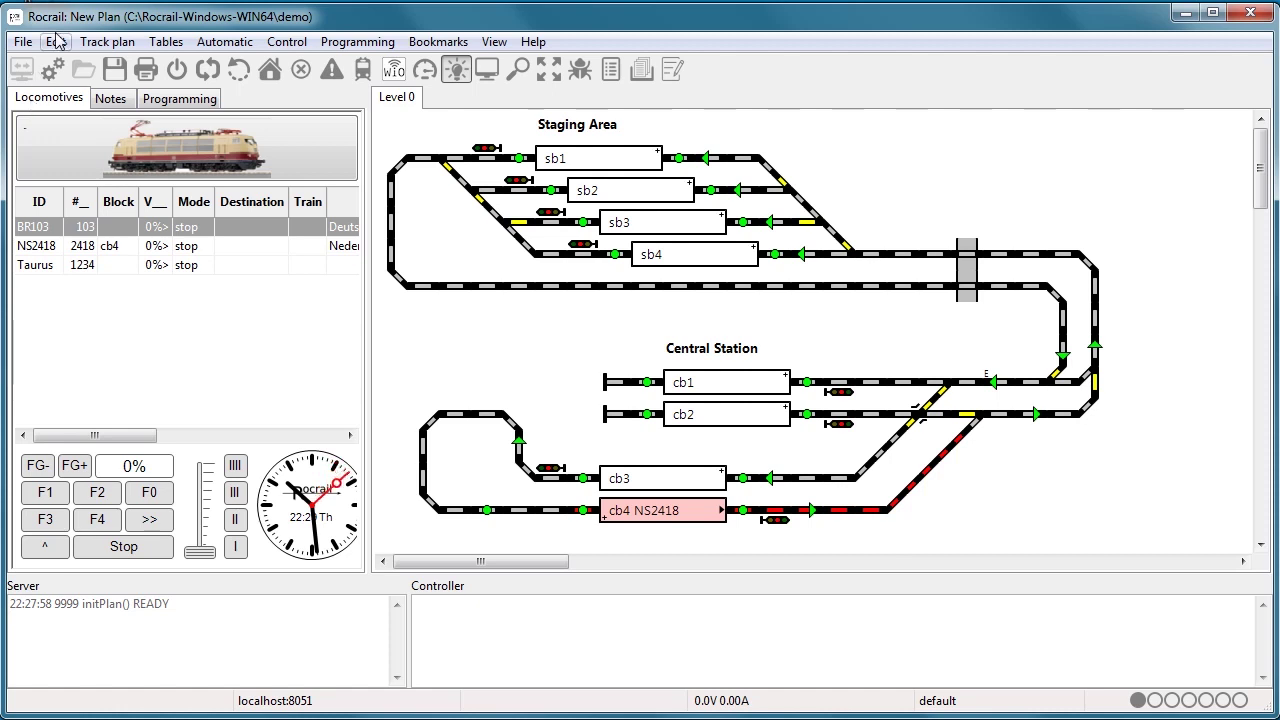
left_click(112, 43)
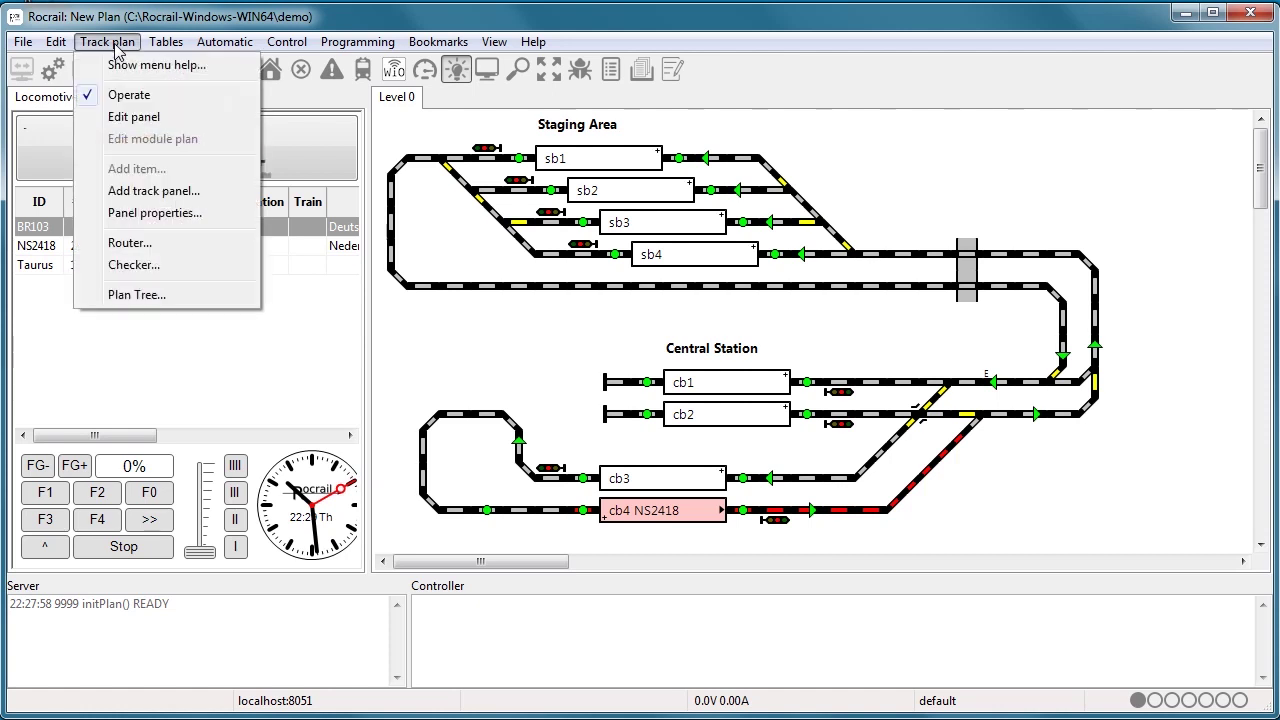
mouse_move(167, 40)
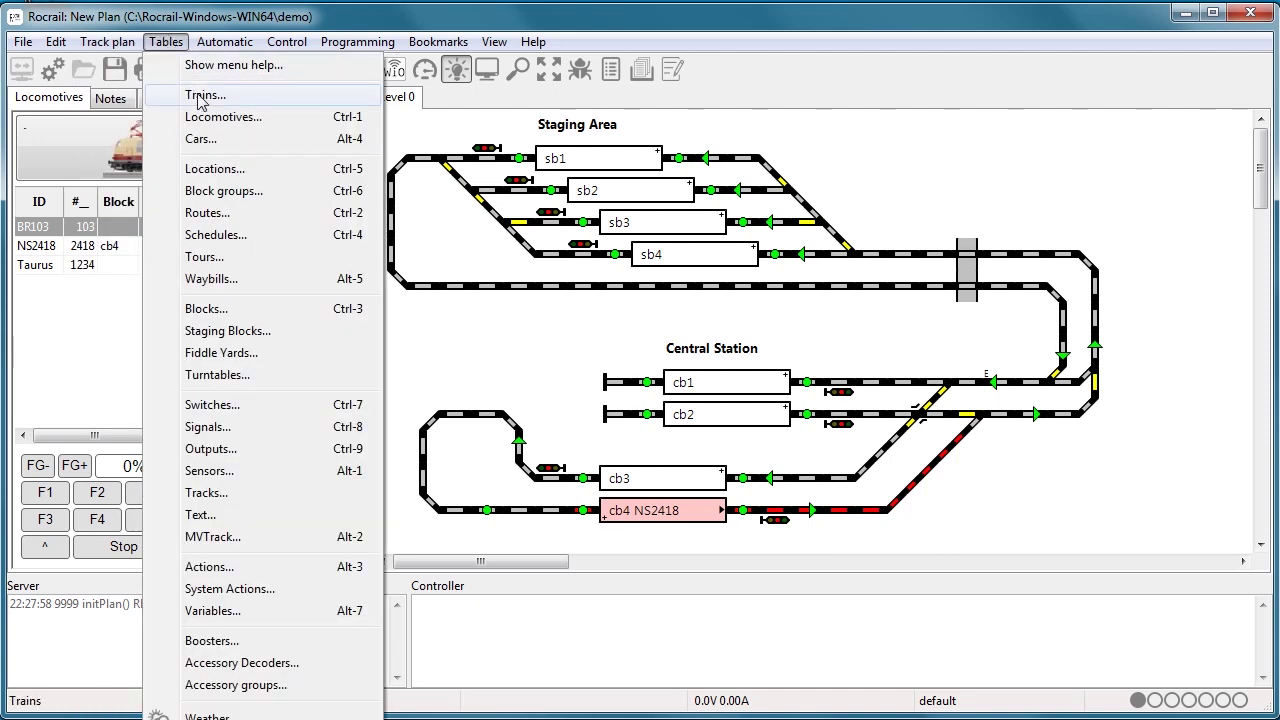
In Tables > Locomotives, widen the Address column and uncheck Show for BR103, applying it.
left_click(238, 118)
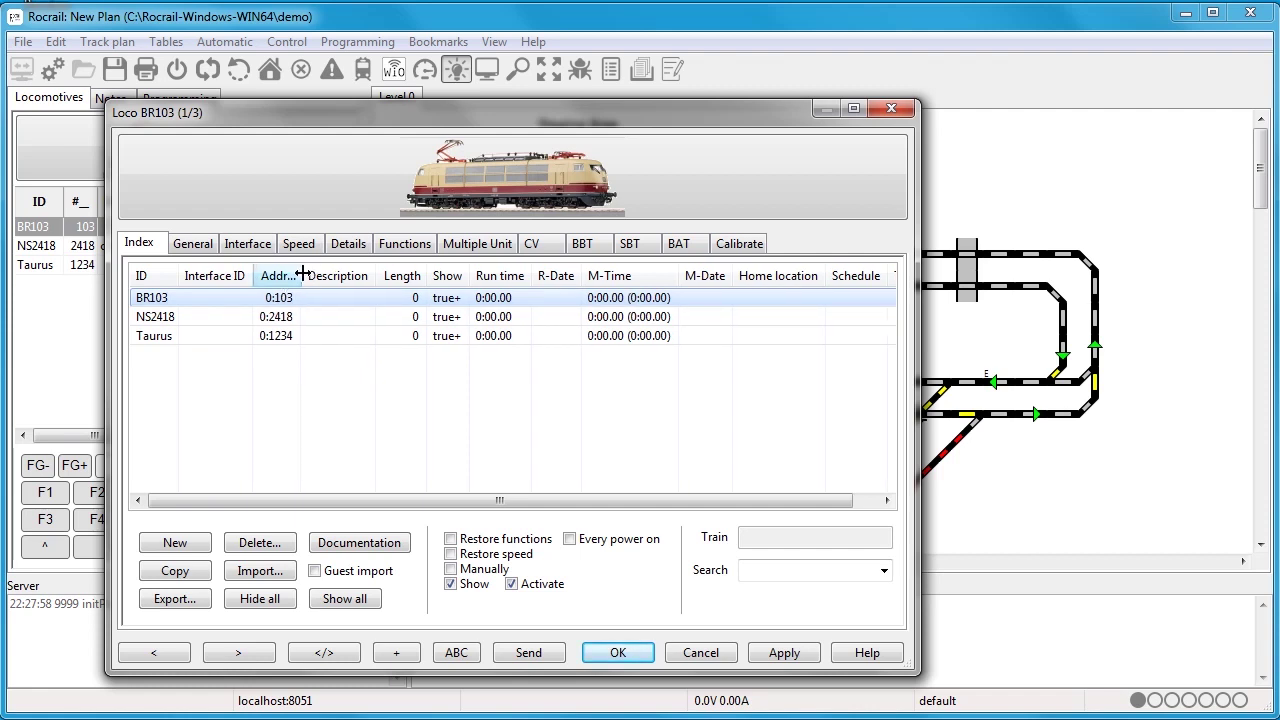
left_click_drag(302, 274, 320, 275)
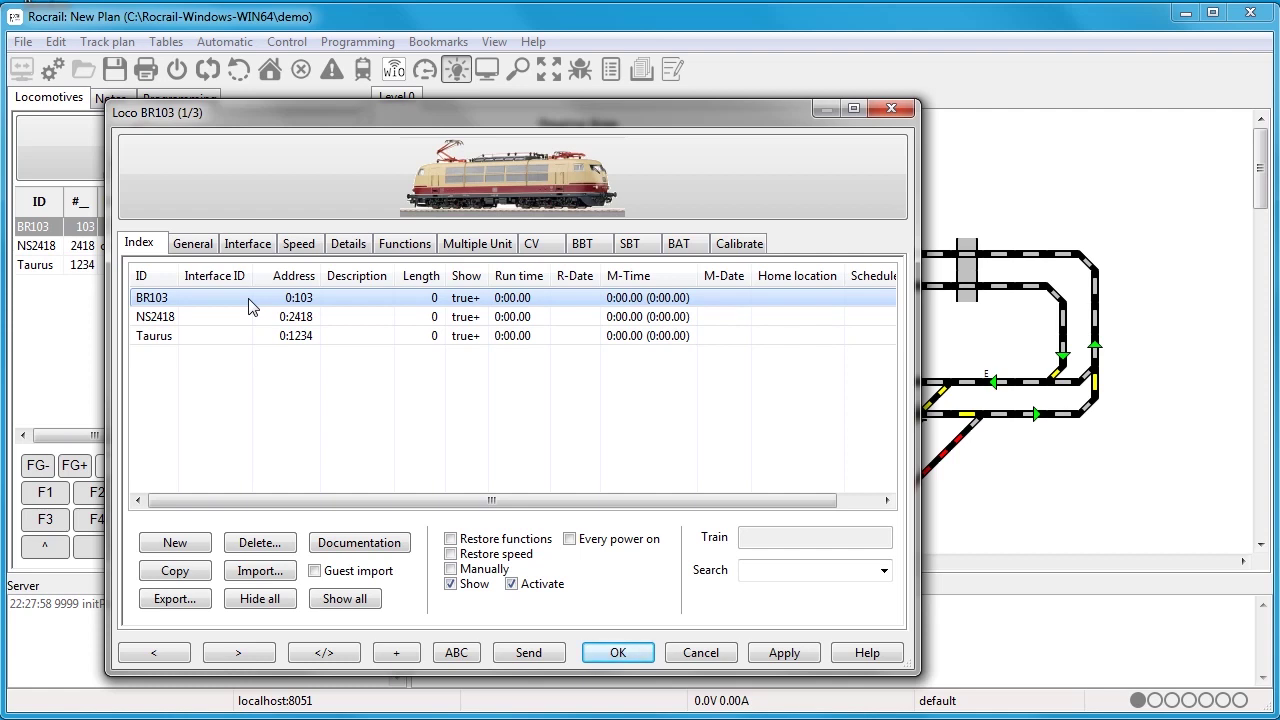
left_click(449, 585)
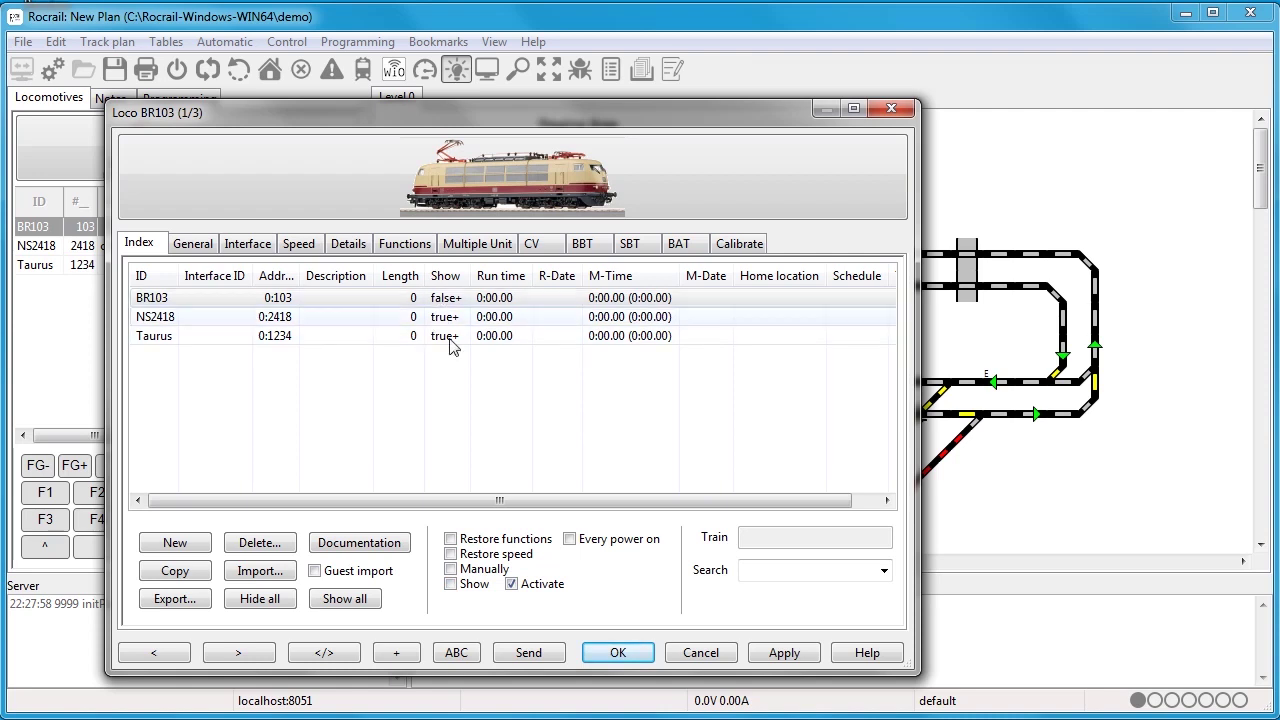
left_click(810, 654)
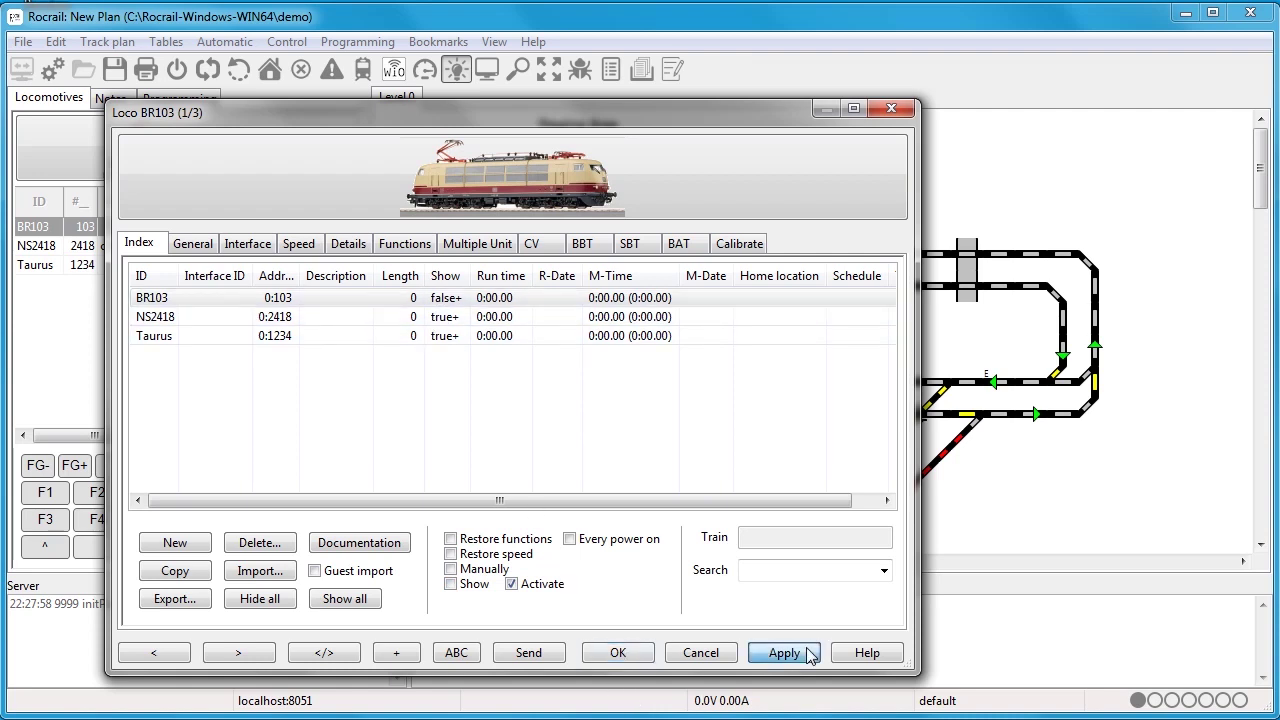
left_click(618, 652)
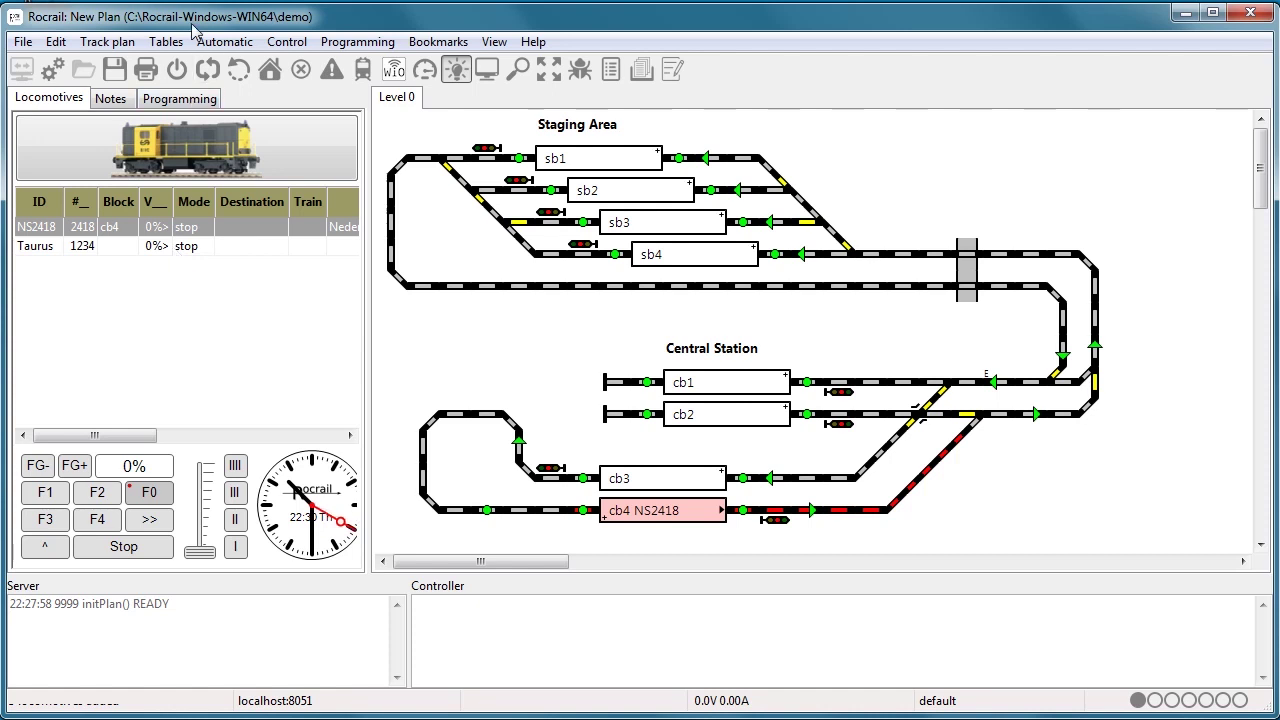
Re-check Show for BR103 in the Locomotives table and apply the change.
left_click(166, 41)
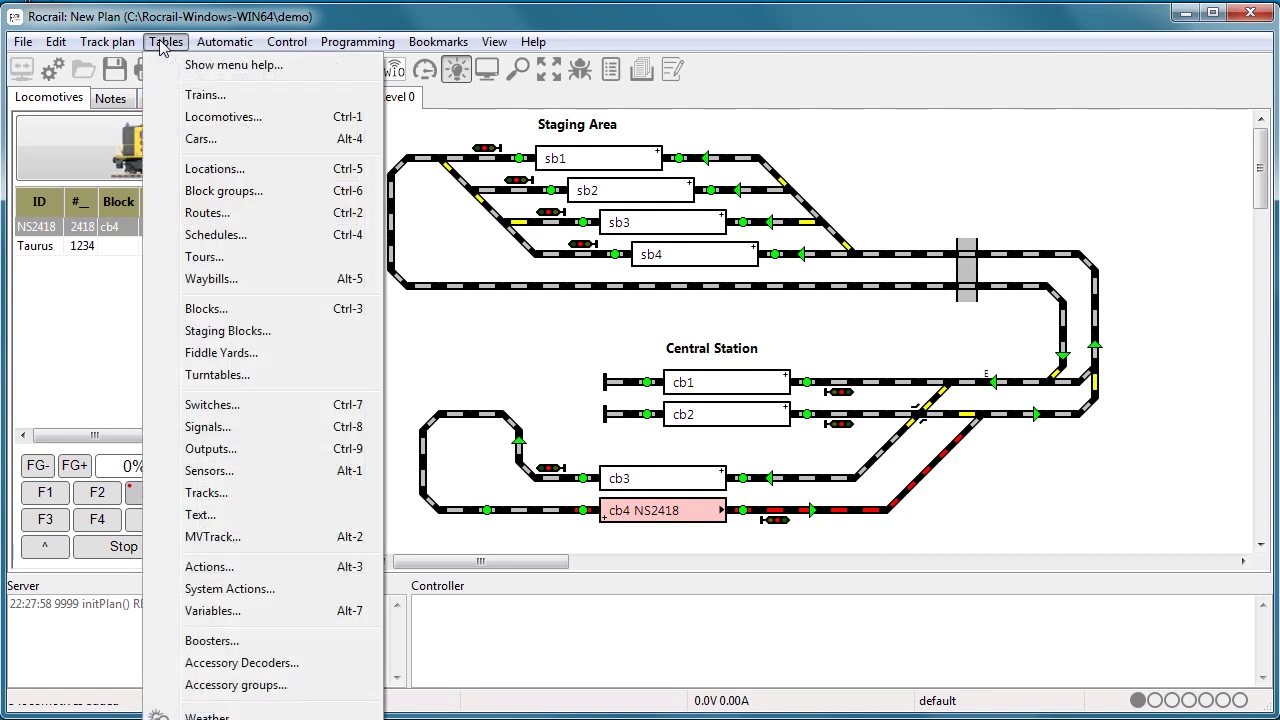
left_click(200, 118)
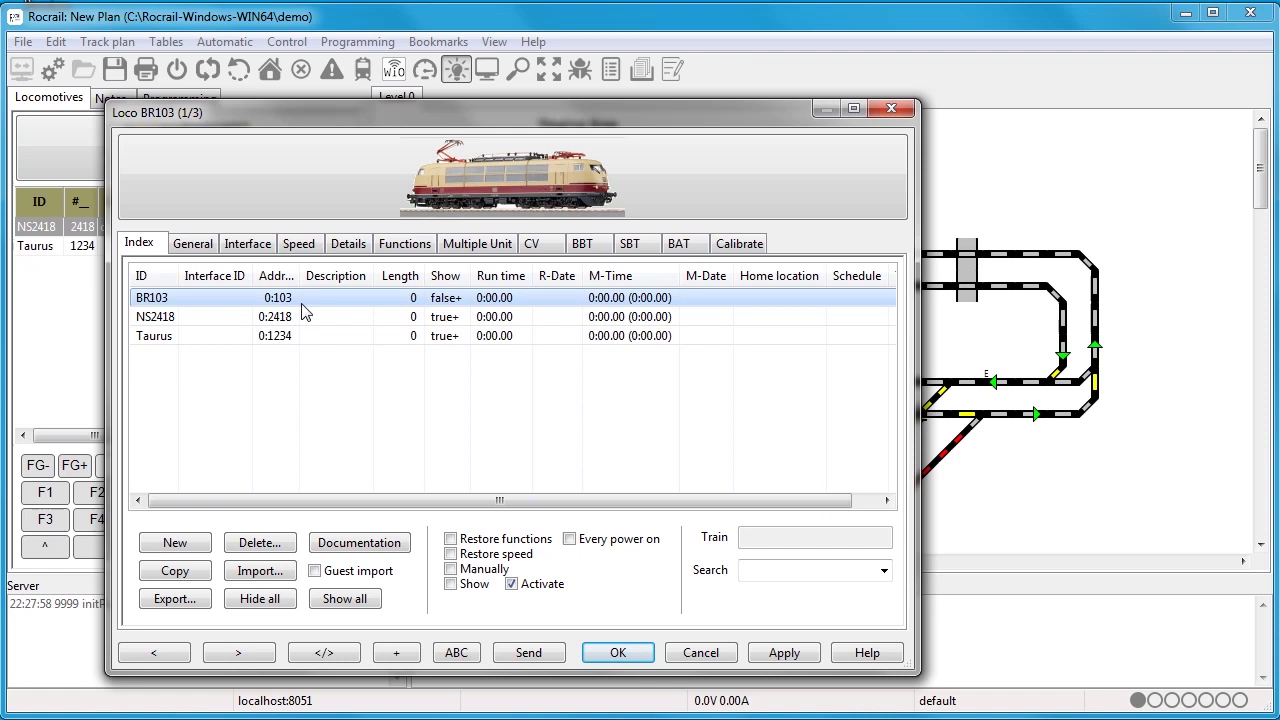
left_click(451, 584)
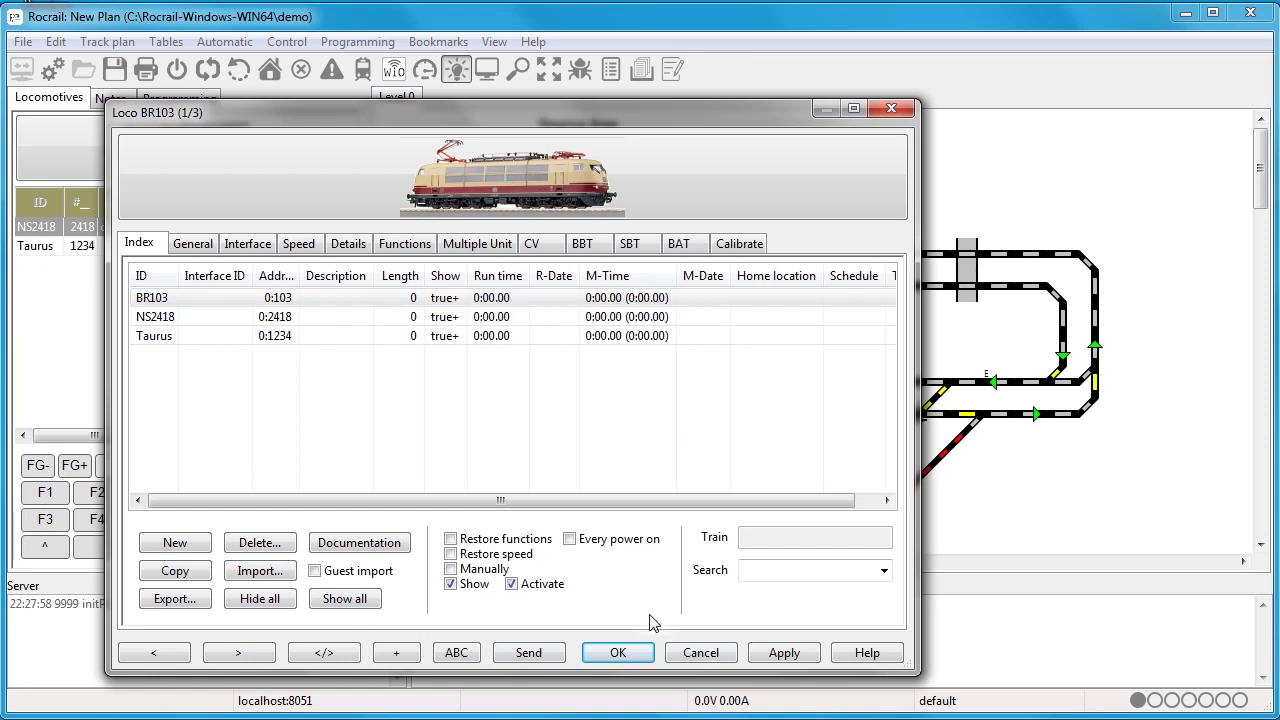
left_click(784, 653)
left_click(618, 653)
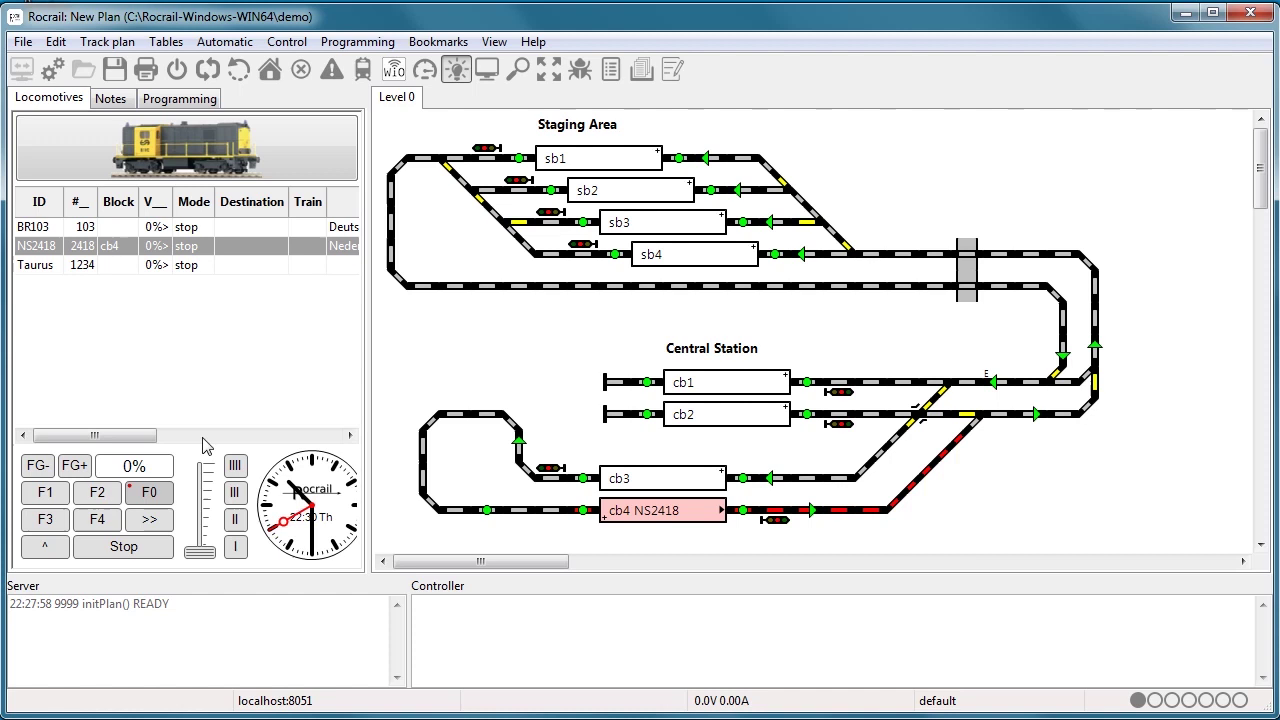
Select the BR103 row in the Locomotives tab for control.
left_click(117, 232)
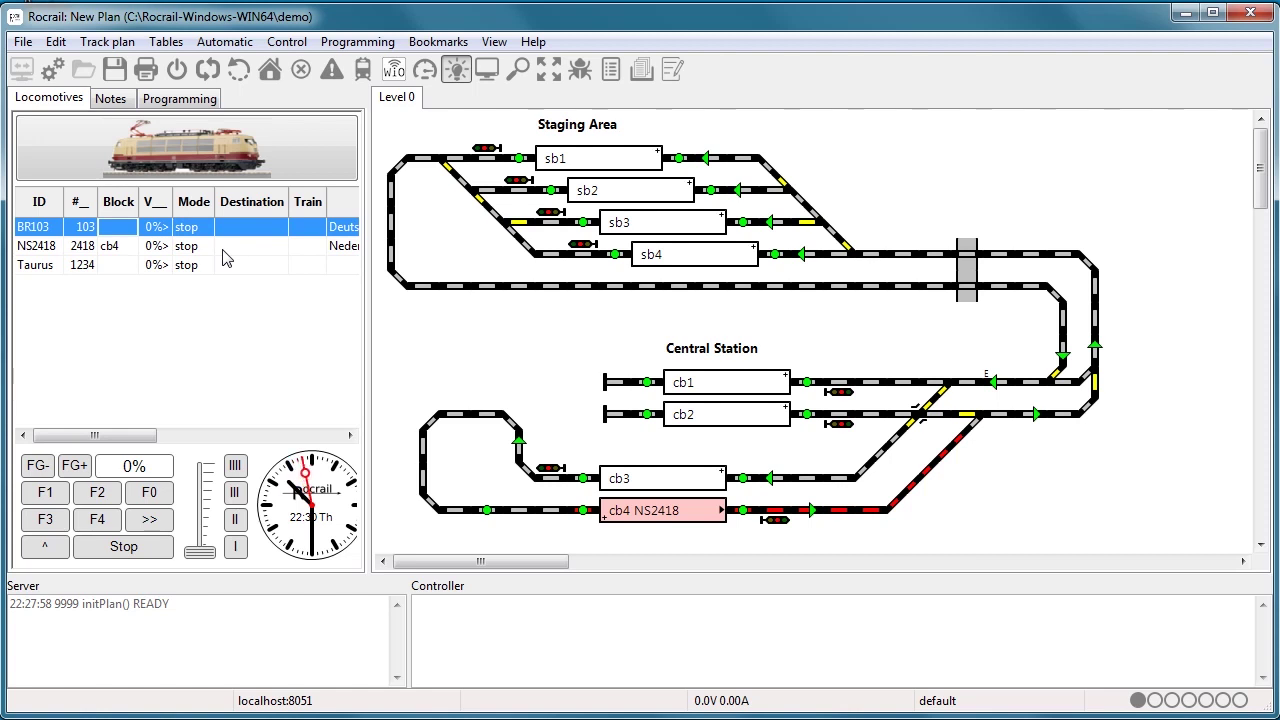
Select the NS2418 row in the Locomotives tab for control.
left_click(115, 251)
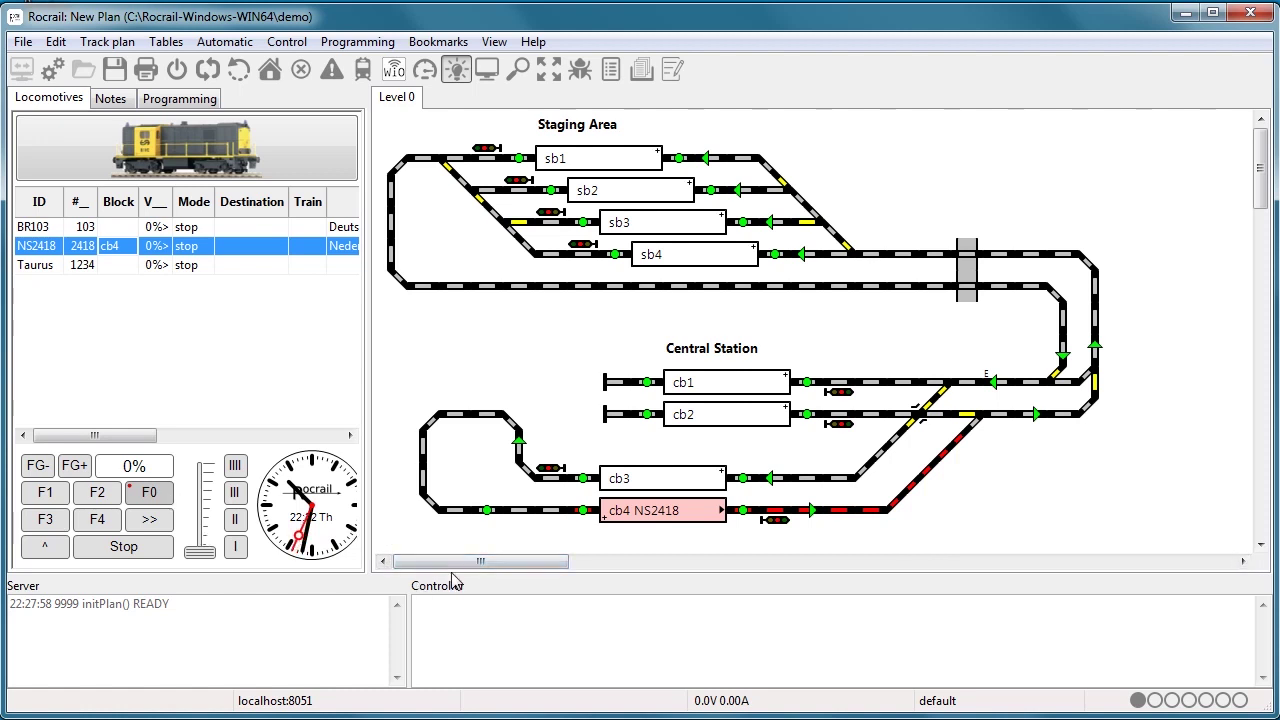
Bring up File > Rocrail Properties on its General page and nudge the dialog up.
left_click(23, 45)
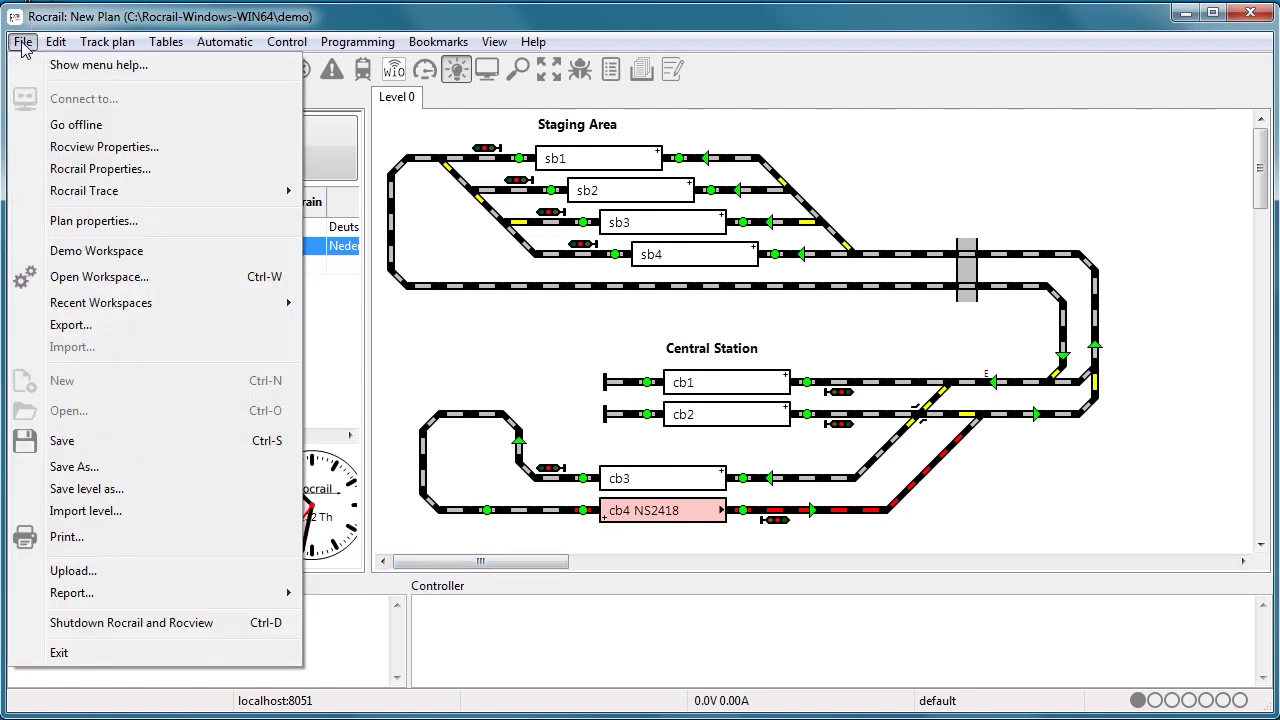
left_click(127, 172)
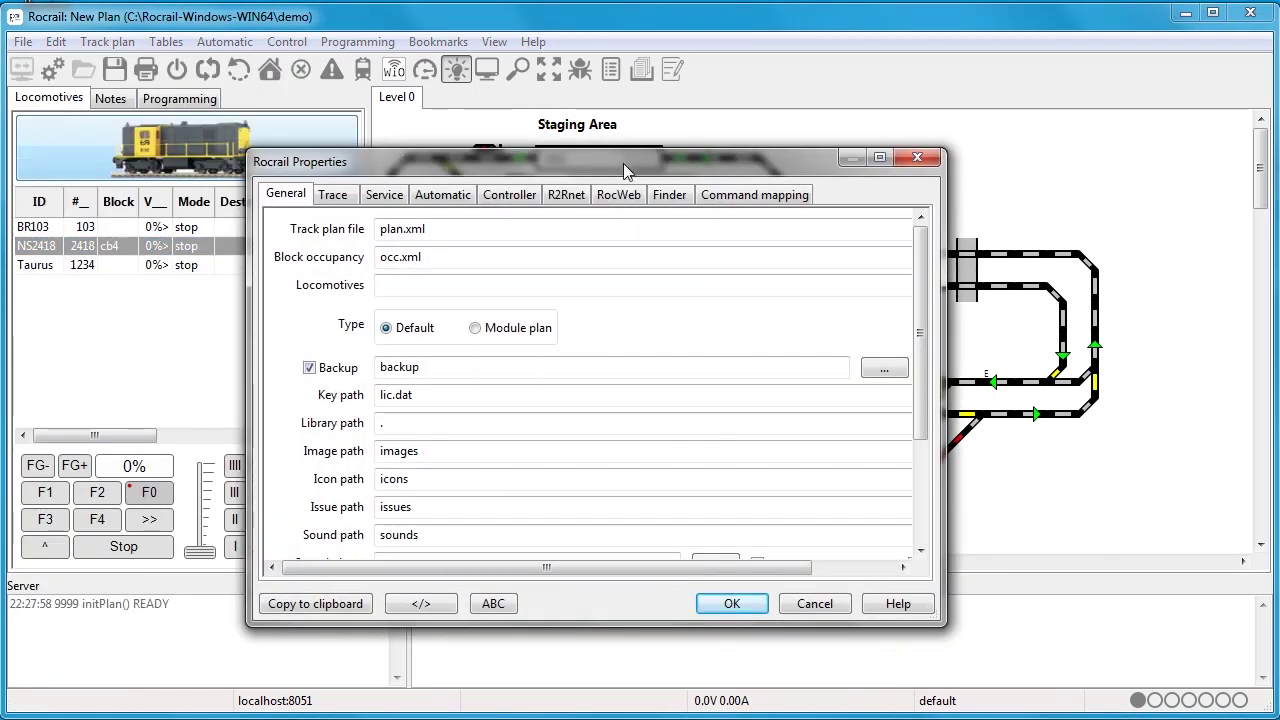
left_click_drag(623, 163, 634, 139)
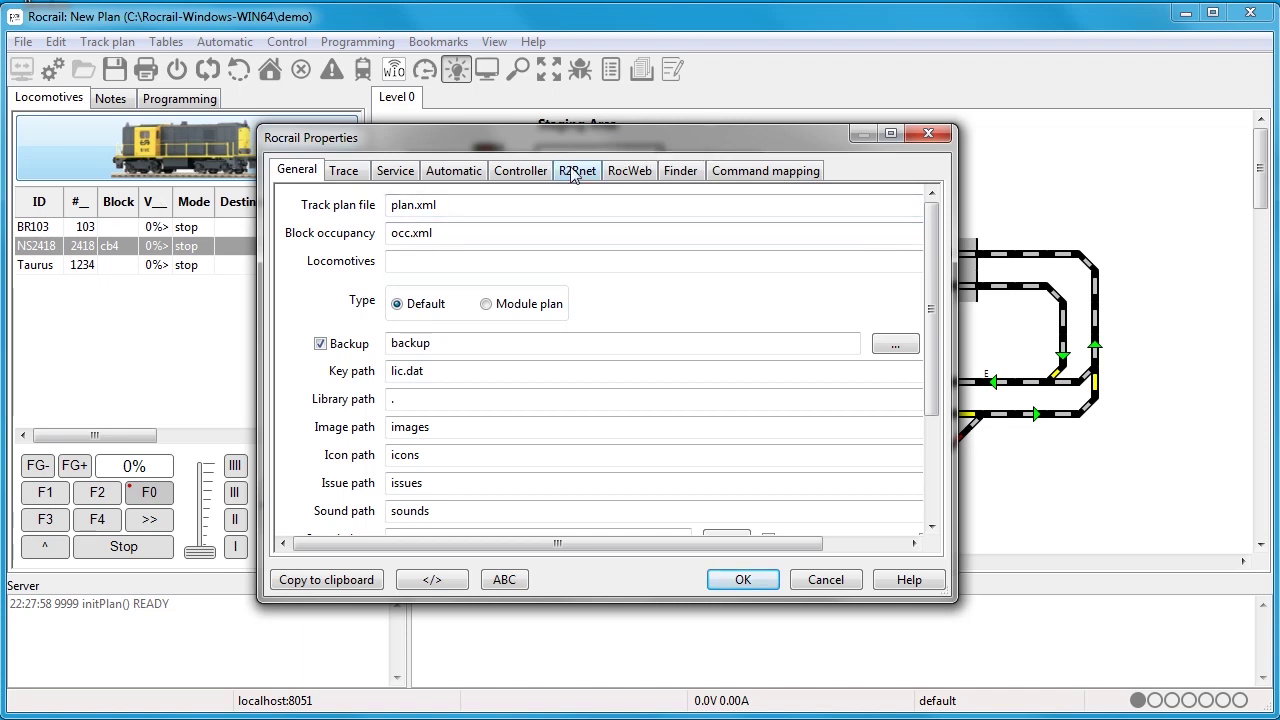
On the Controller tab, add a new loconet controller and select its NEW row.
left_click(524, 172)
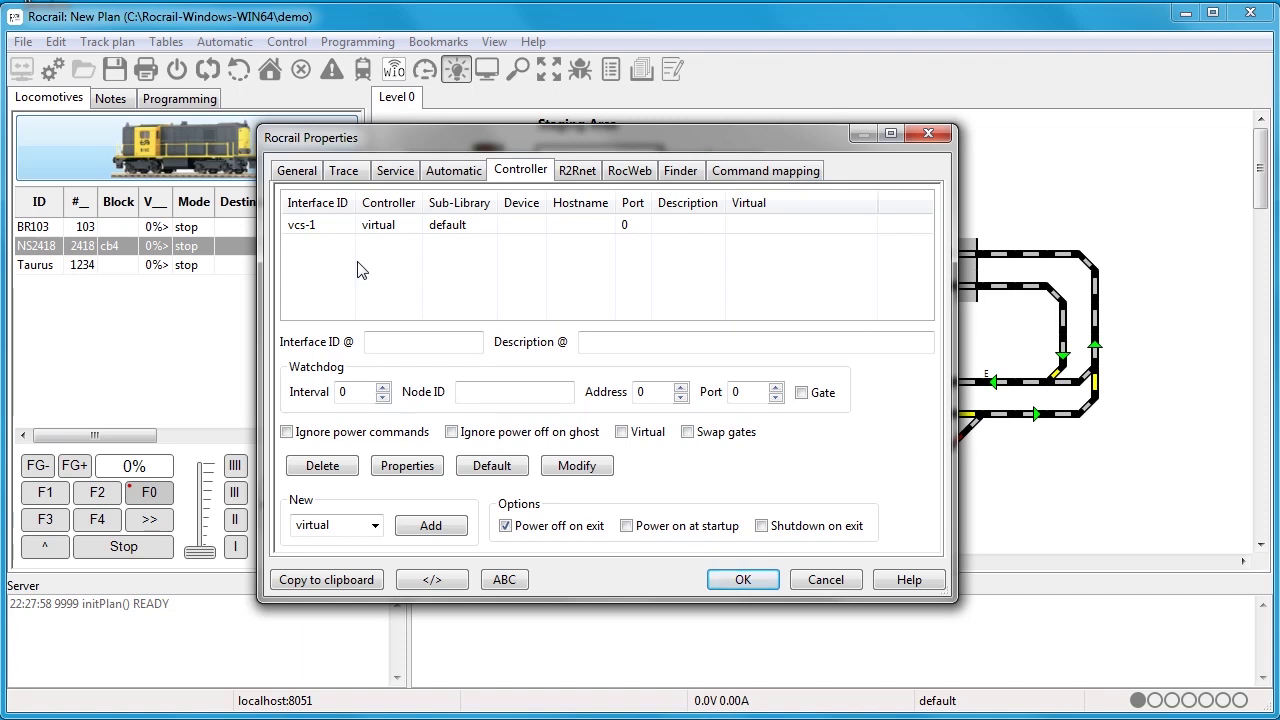
double_click(352, 525)
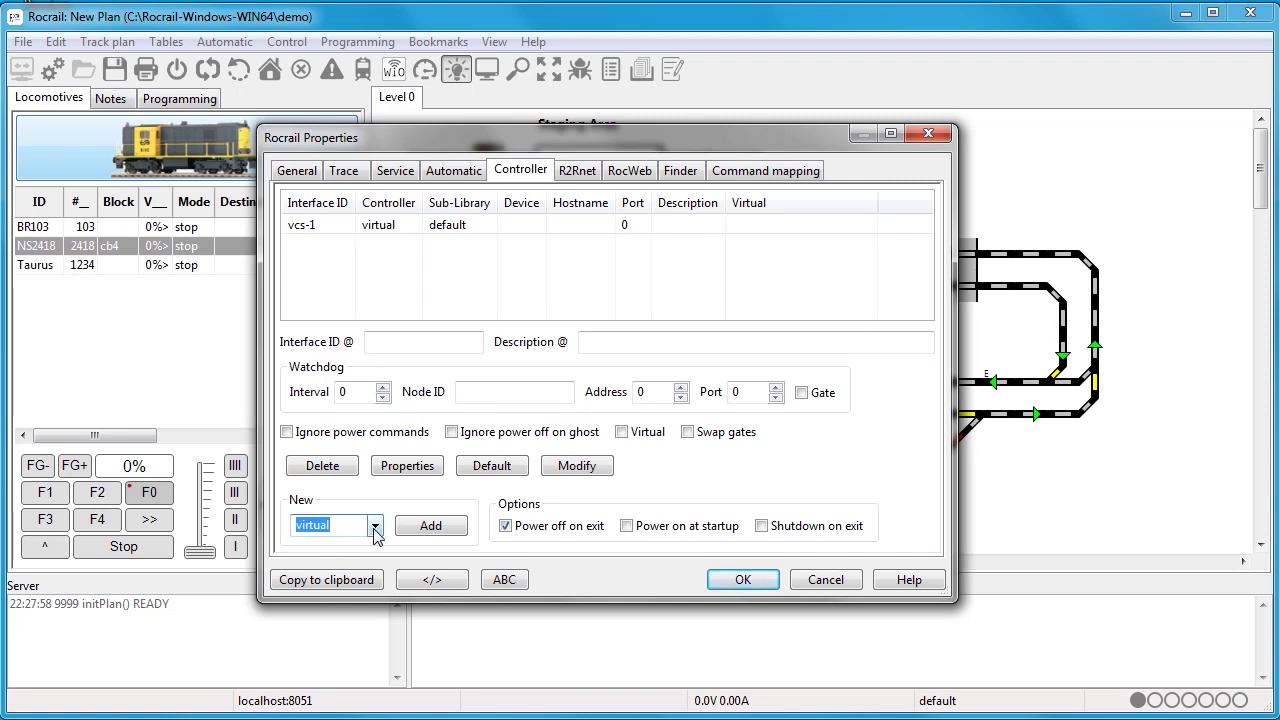
left_click(376, 527)
scroll(347, 572, "up", 4)
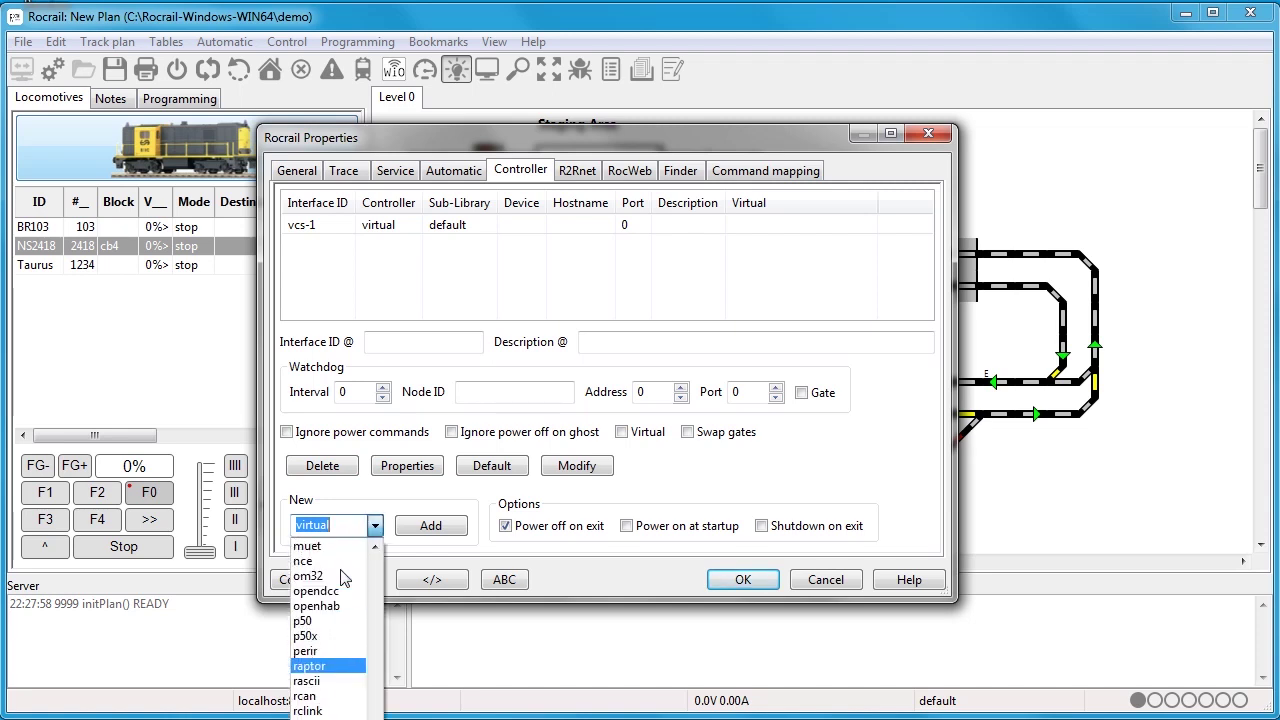
scroll(345, 577, "up", 3)
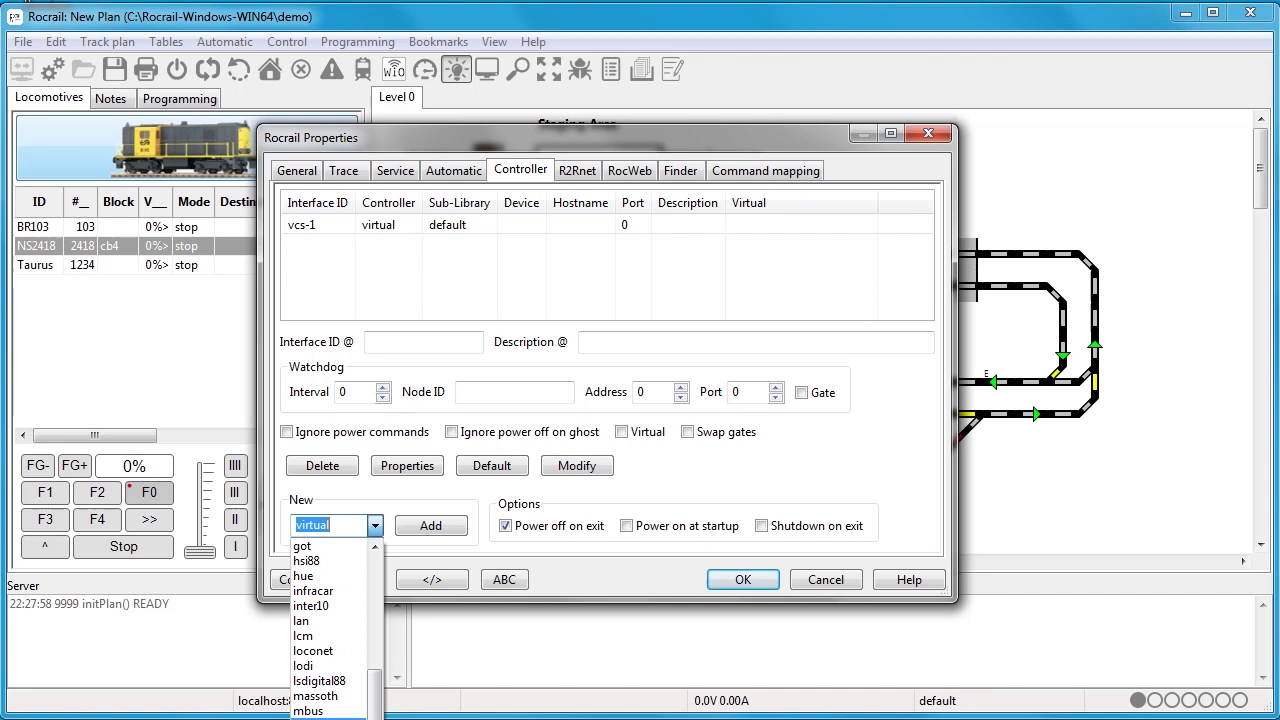
left_click(330, 652)
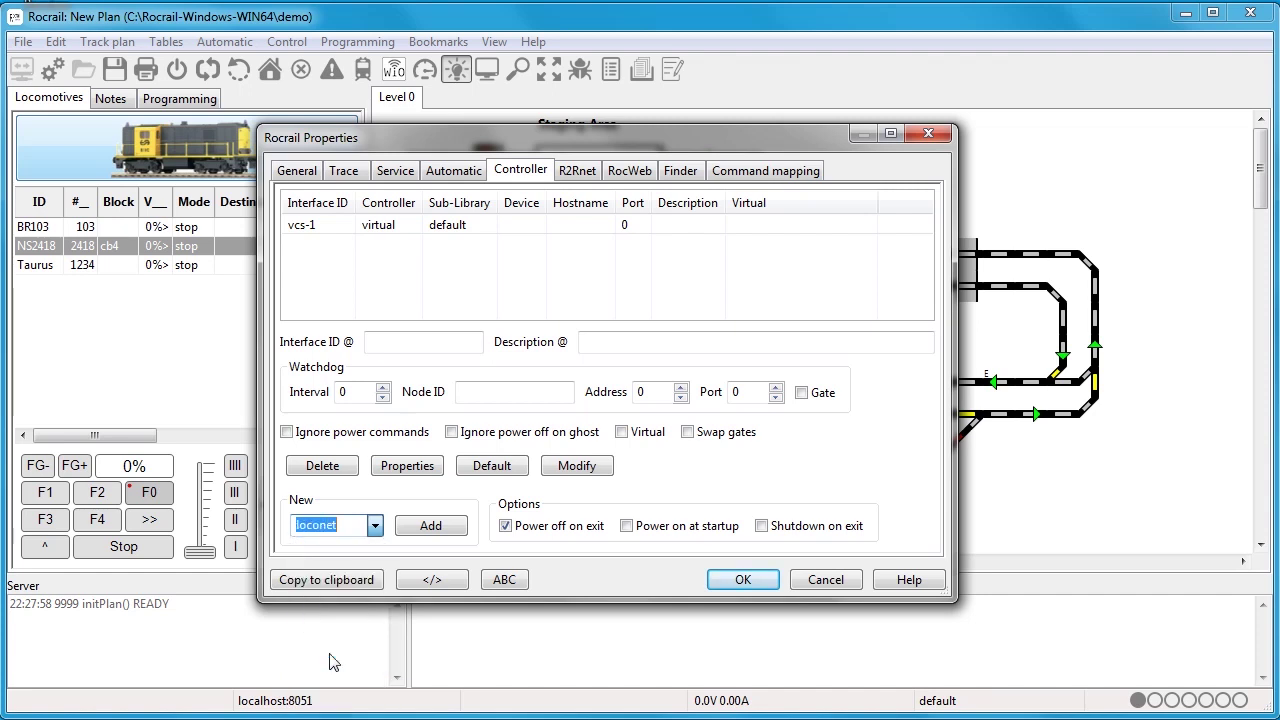
left_click(441, 528)
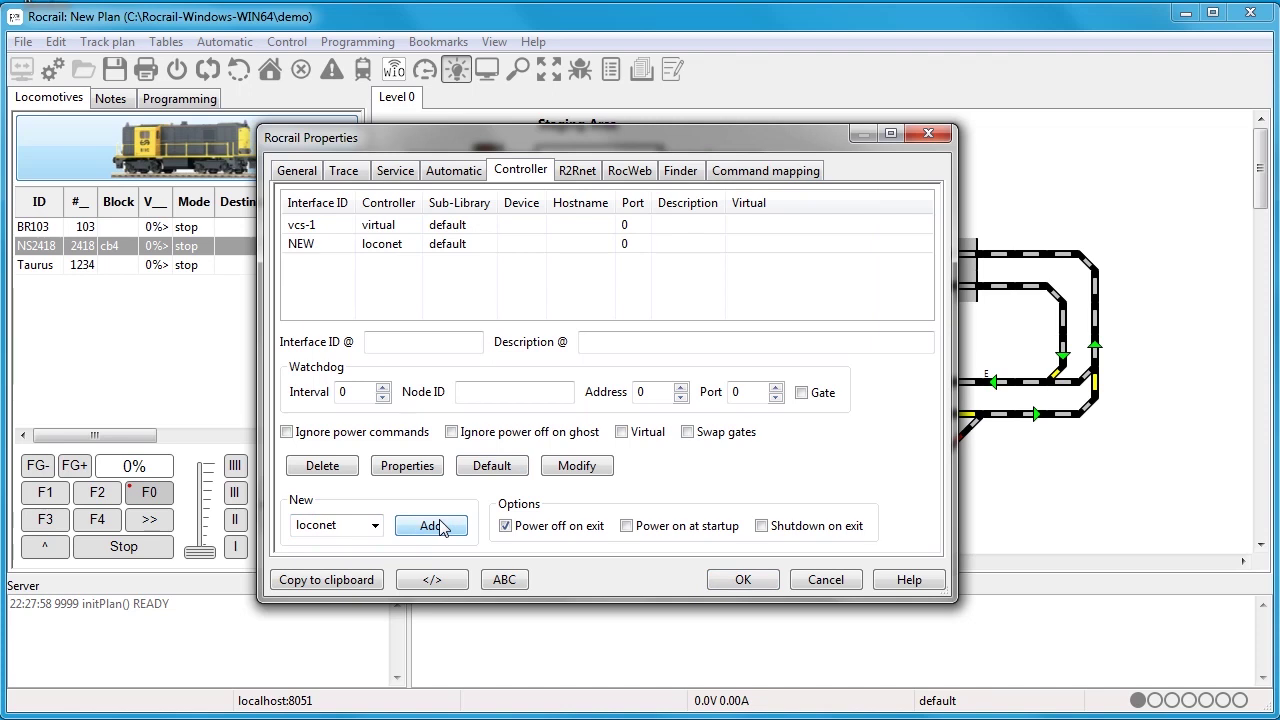
left_click(428, 245)
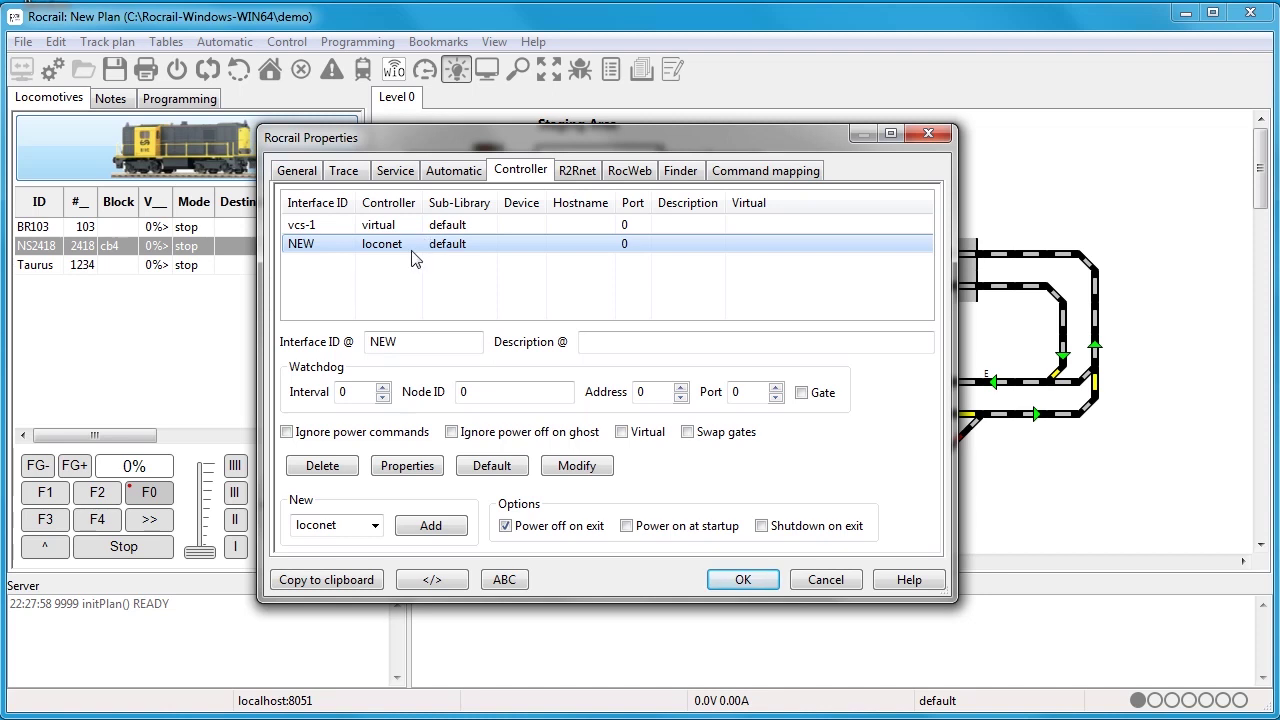
Rename the new LocoNet controller to DCS50, using device COM3 and the PR3 interface type.
double_click(410, 250)
left_click_drag(574, 150, 546, 149)
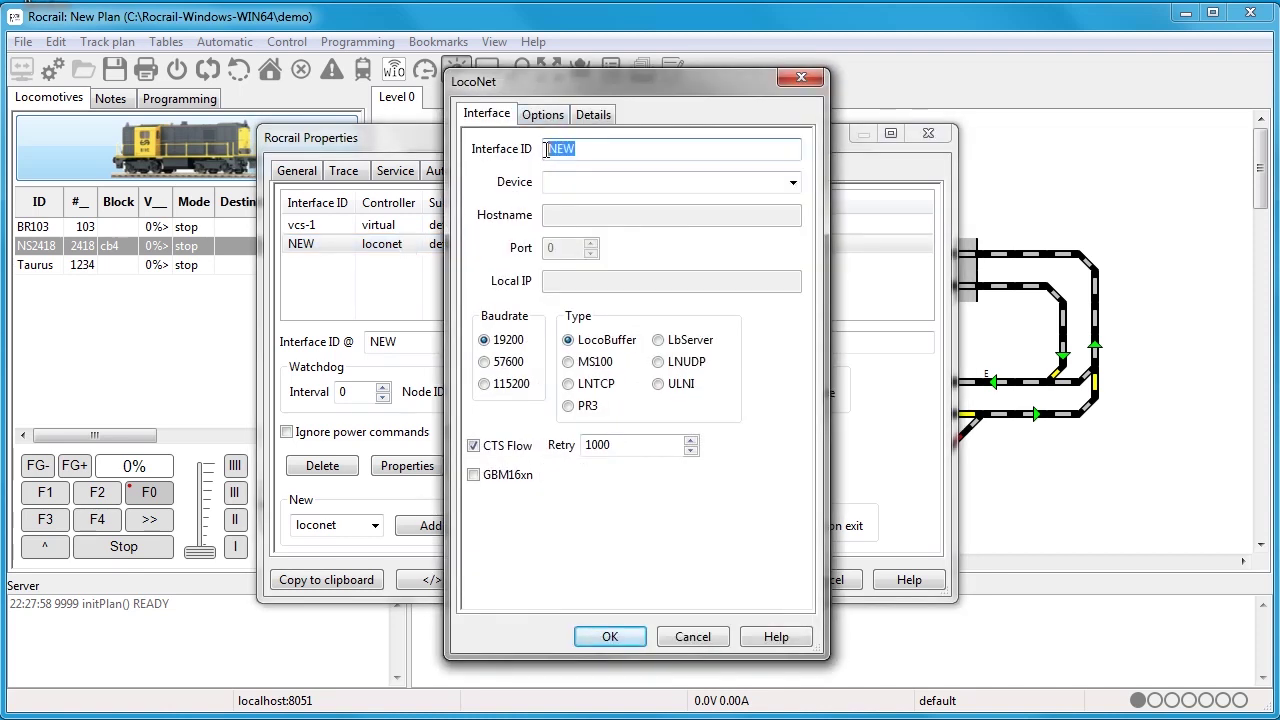
type("DC")
type("S50")
left_click(594, 182)
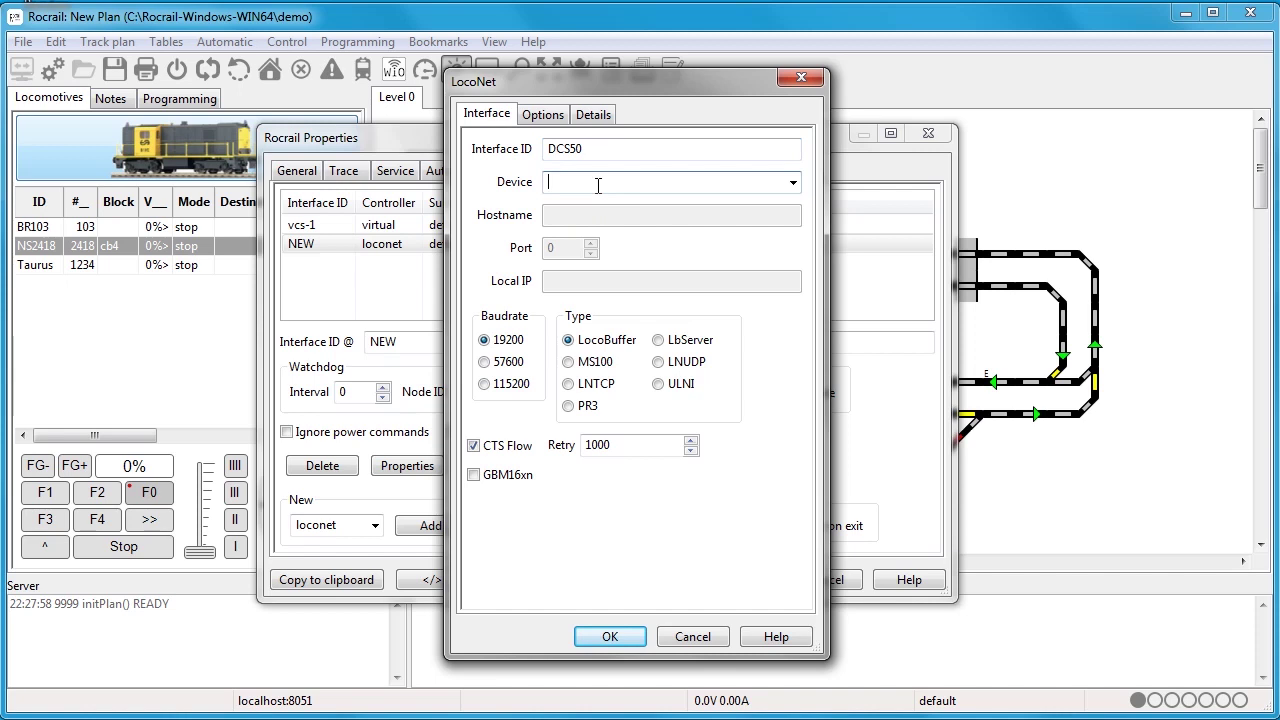
left_click(792, 183)
left_click(679, 214)
left_click(569, 406)
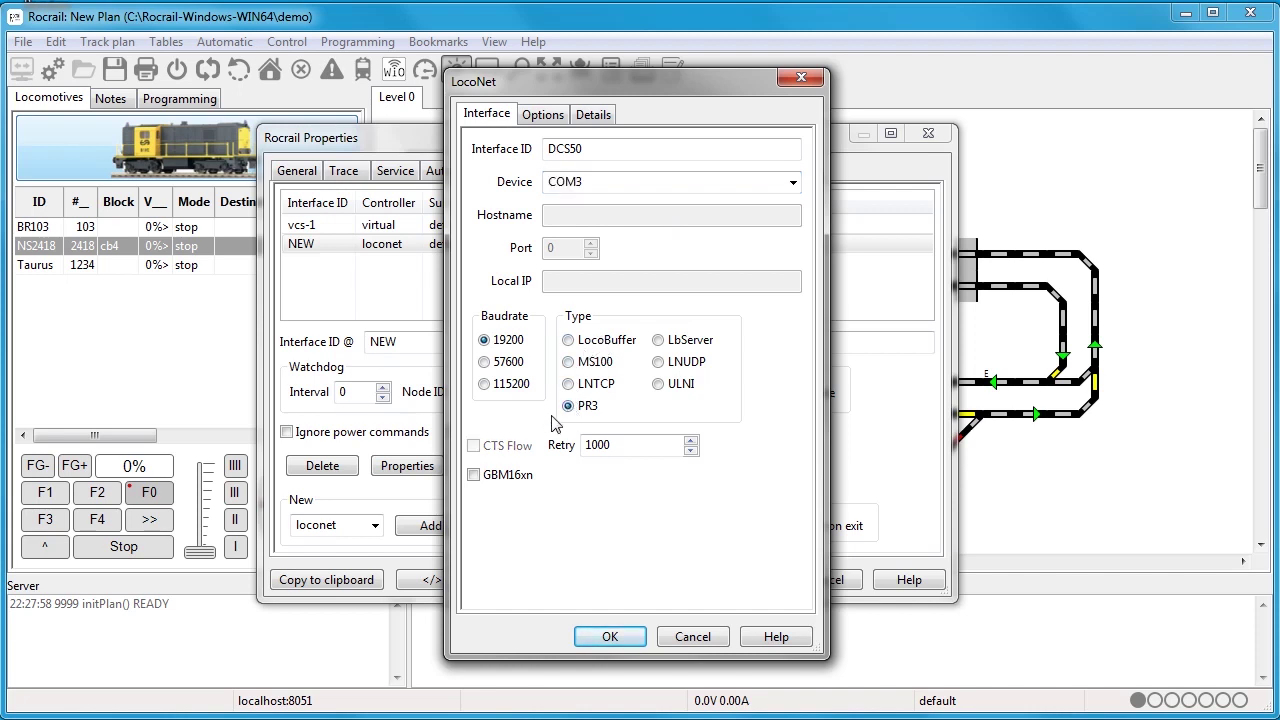
left_click(607, 640)
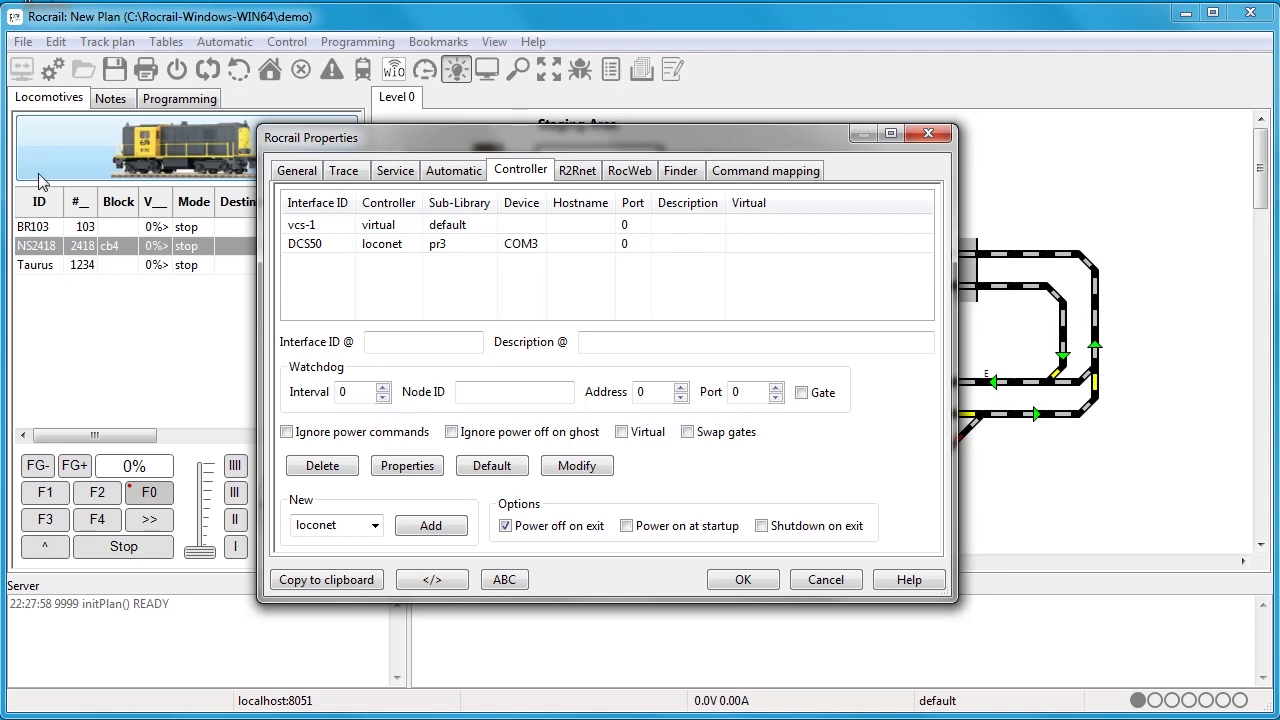
Delete the vcs-1 virtual controller, leaving only DCS50, and confirm the Rocrail Properties.
left_click(386, 232)
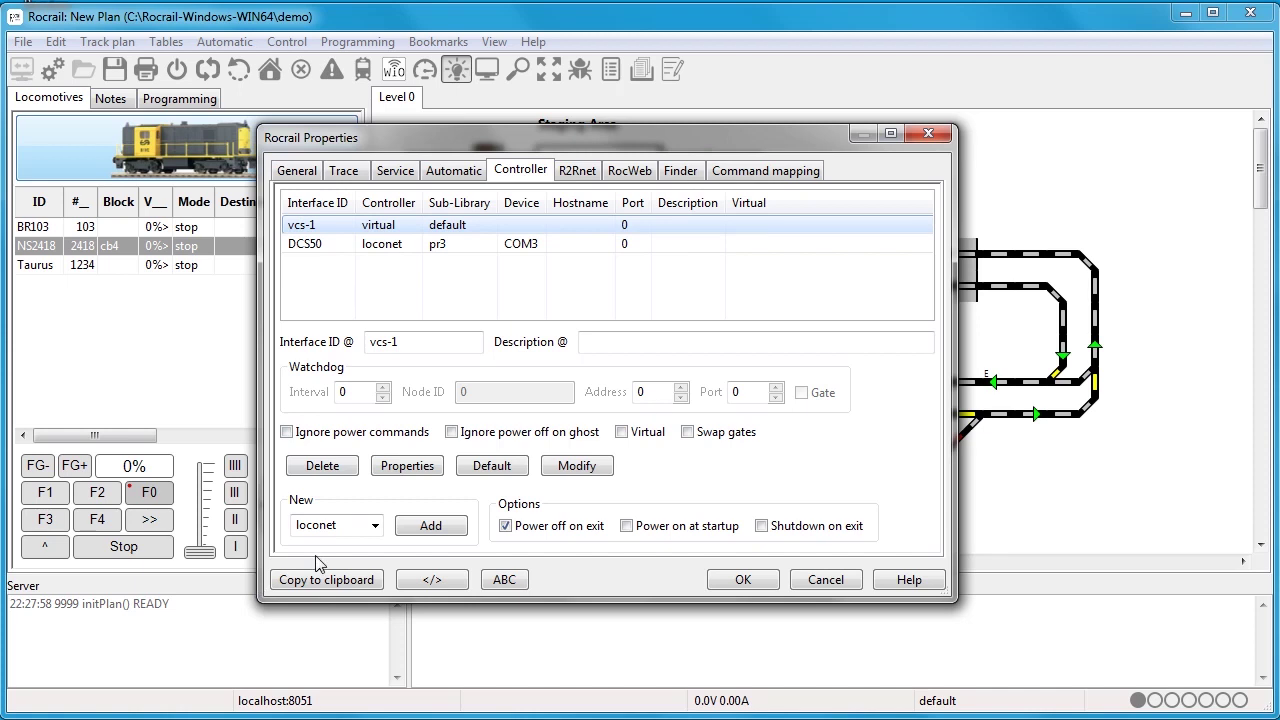
left_click(339, 470)
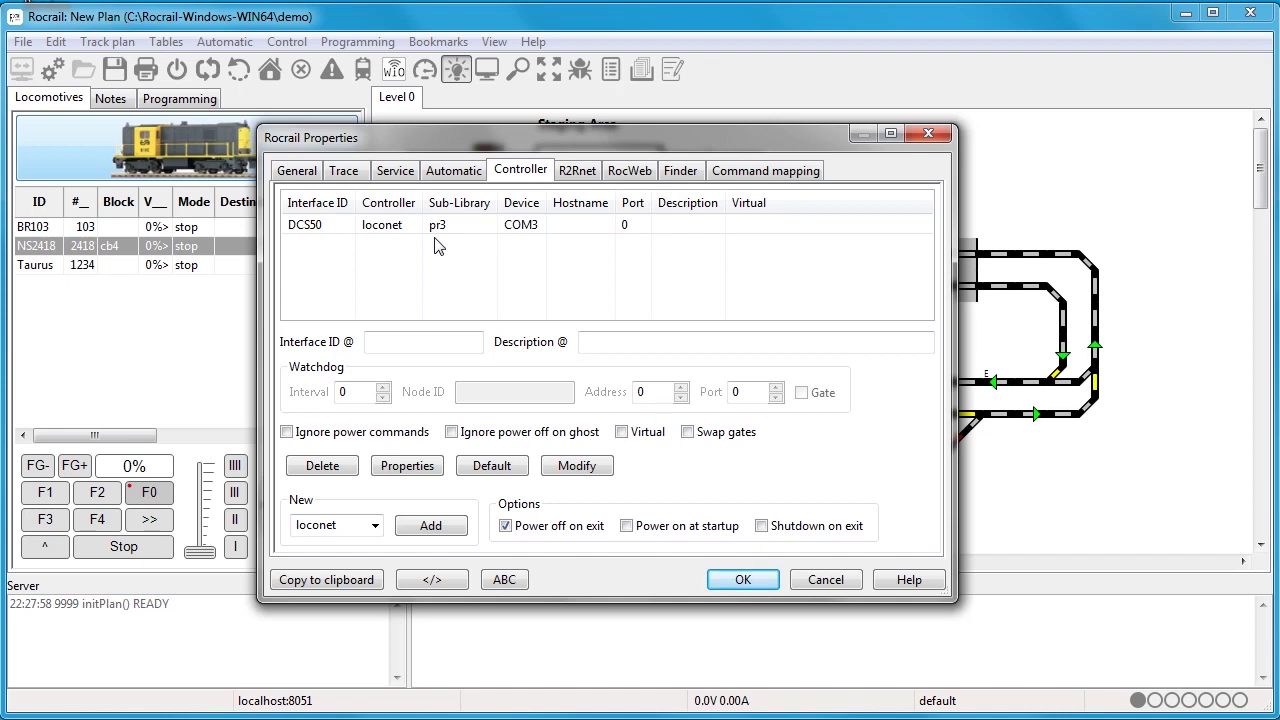
left_click(758, 584)
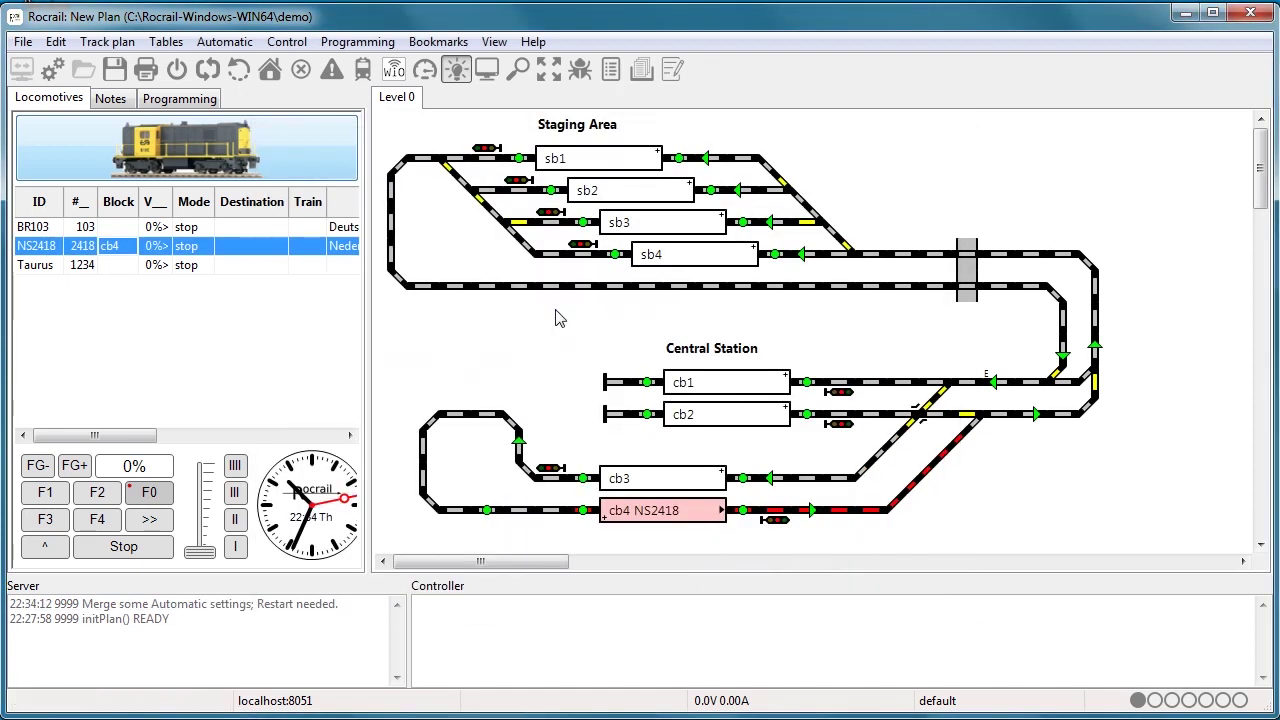
Turn on track power with the Switch power on toolbar button.
left_click(177, 77)
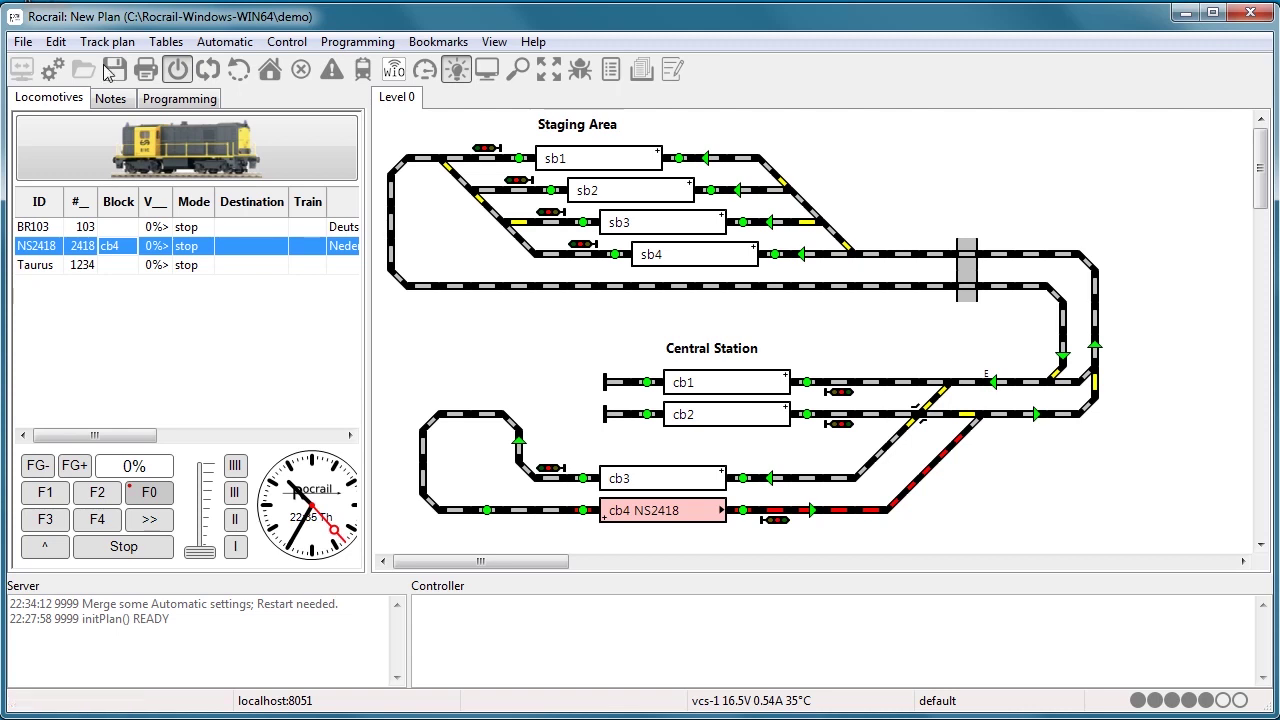
Shut down the server and open the wikidemo folder as the workspace.
left_click(22, 42)
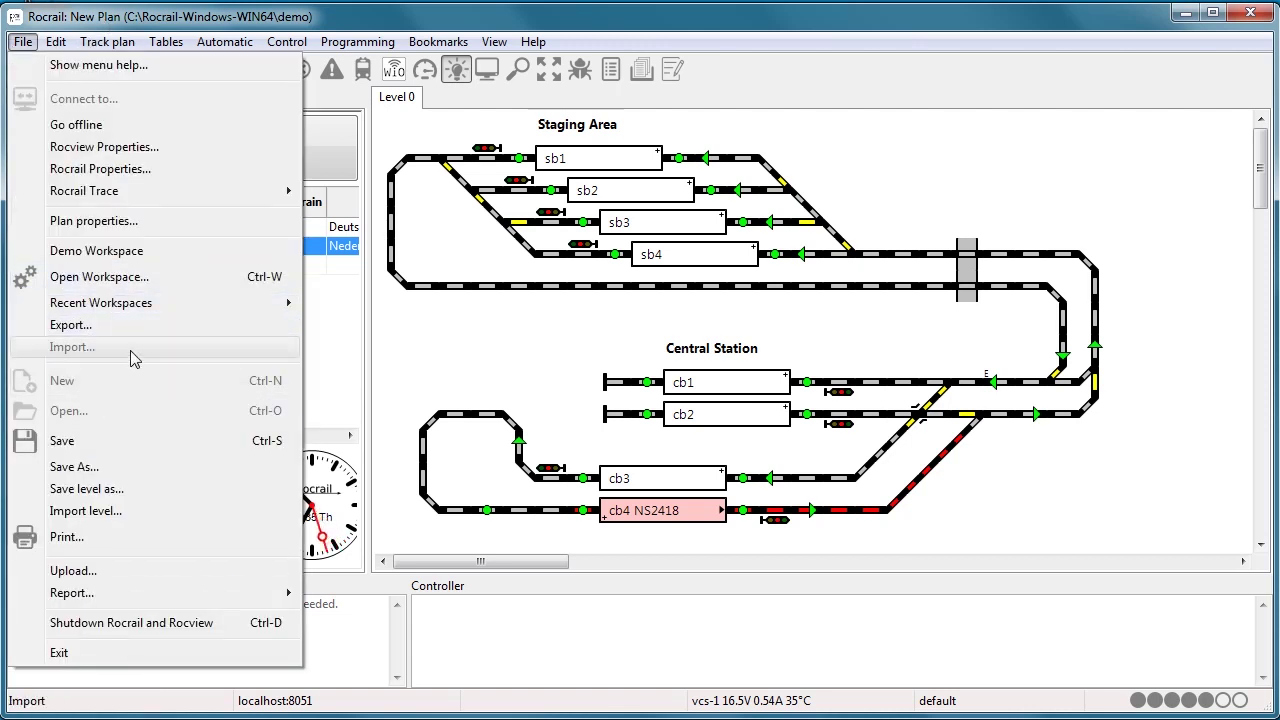
left_click(133, 286)
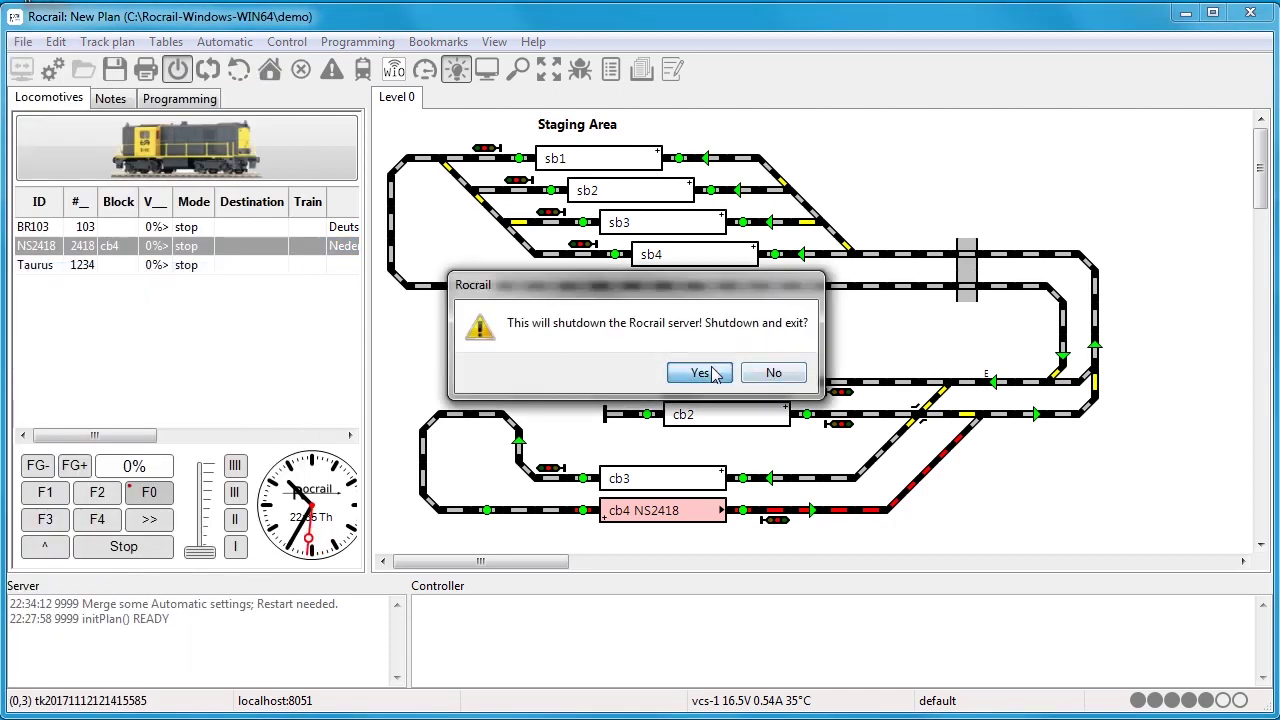
left_click(714, 373)
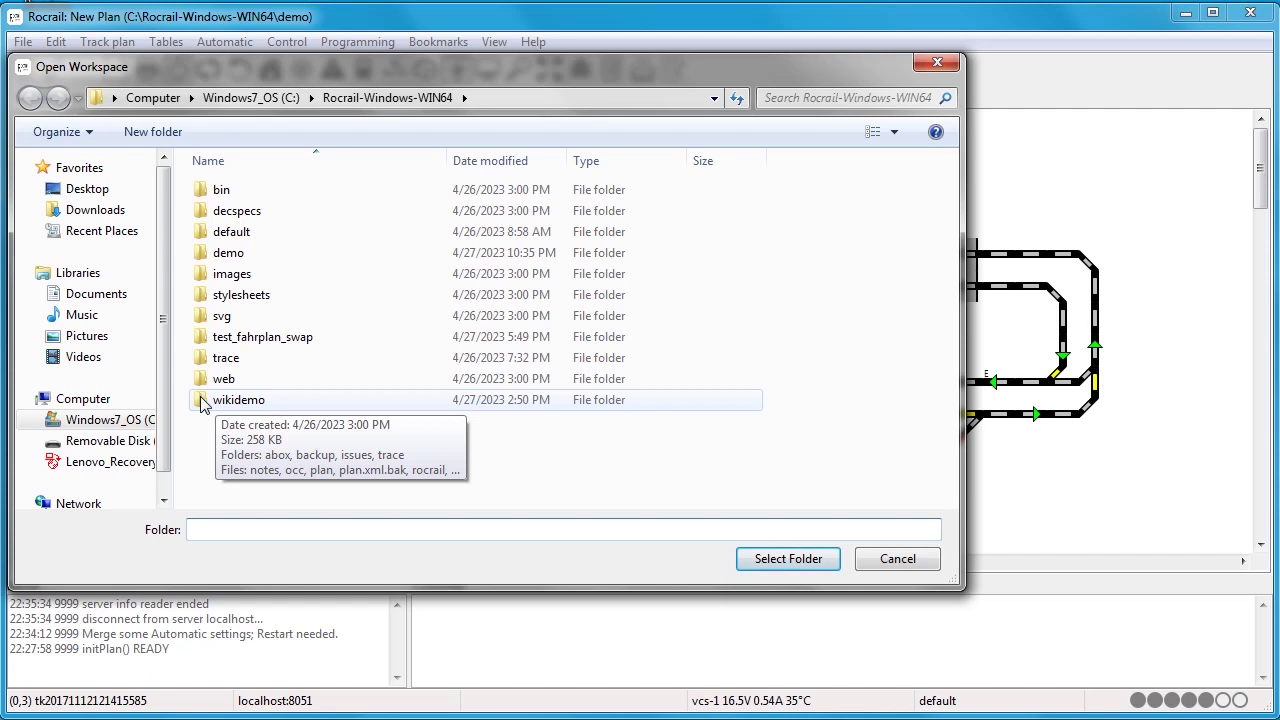
left_click(226, 404)
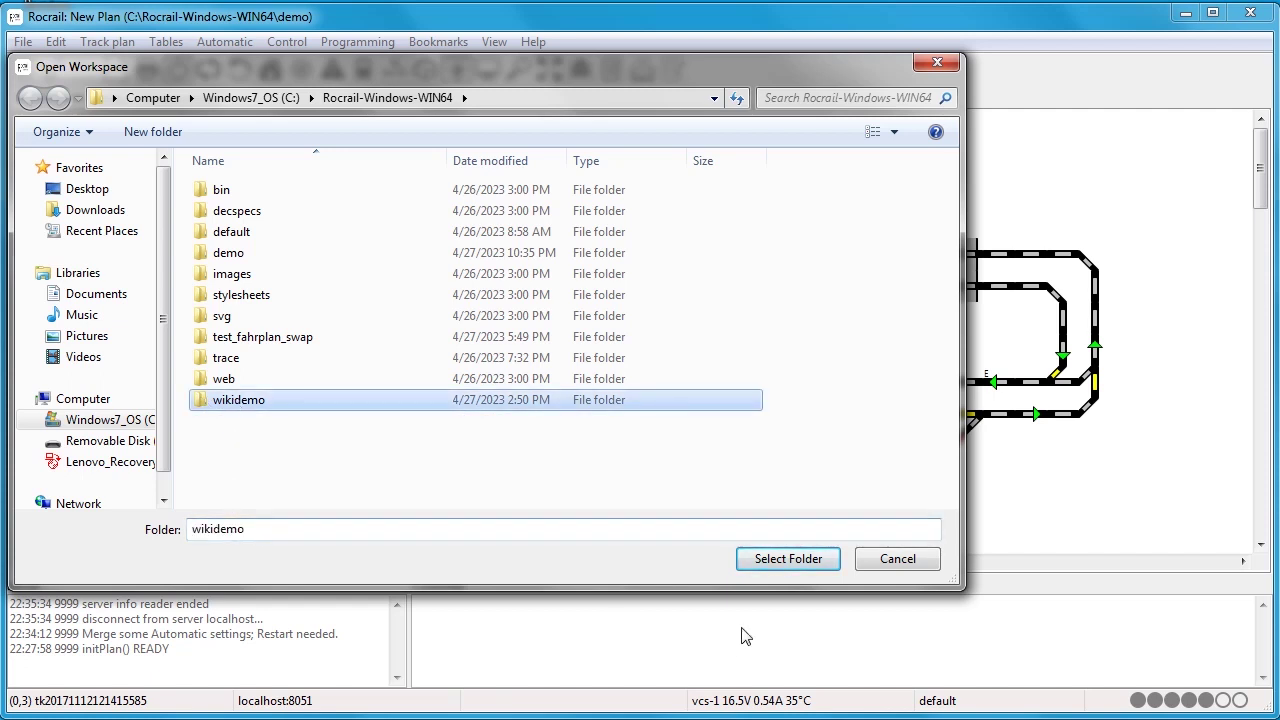
left_click(787, 562)
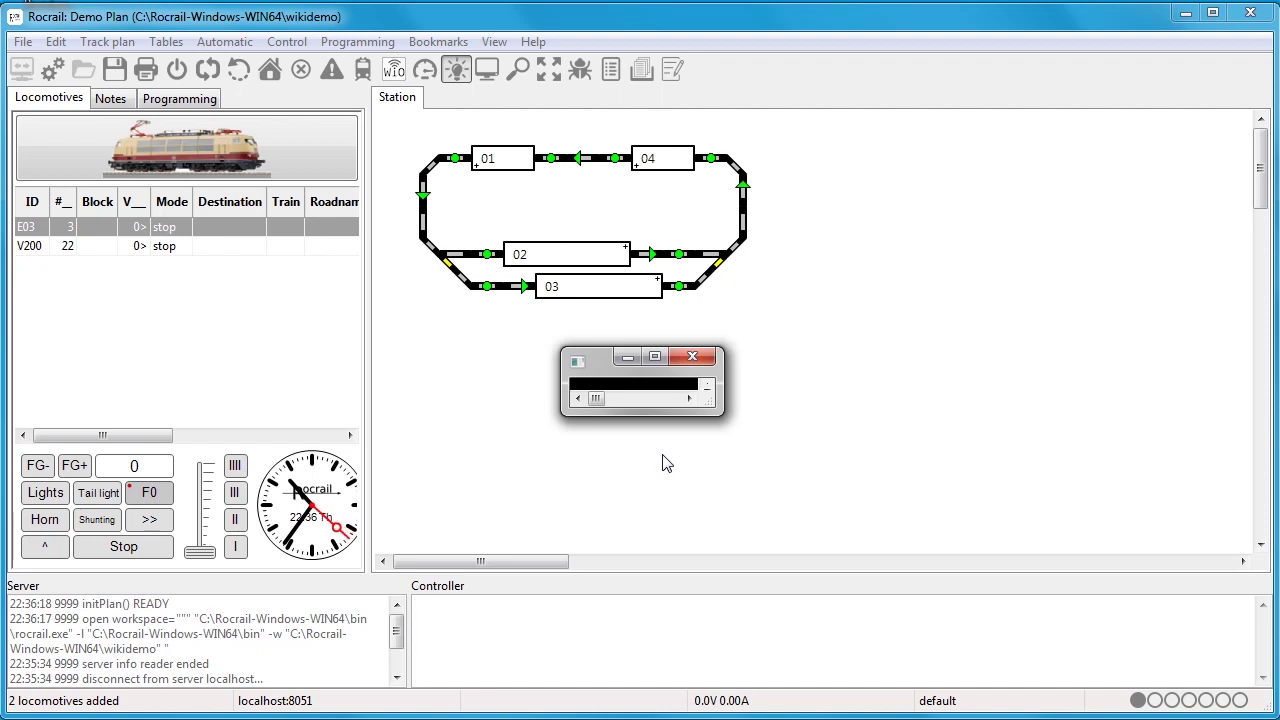
Minimize the floating console window to uncover the wikidemo Station loop plan.
left_click(631, 365)
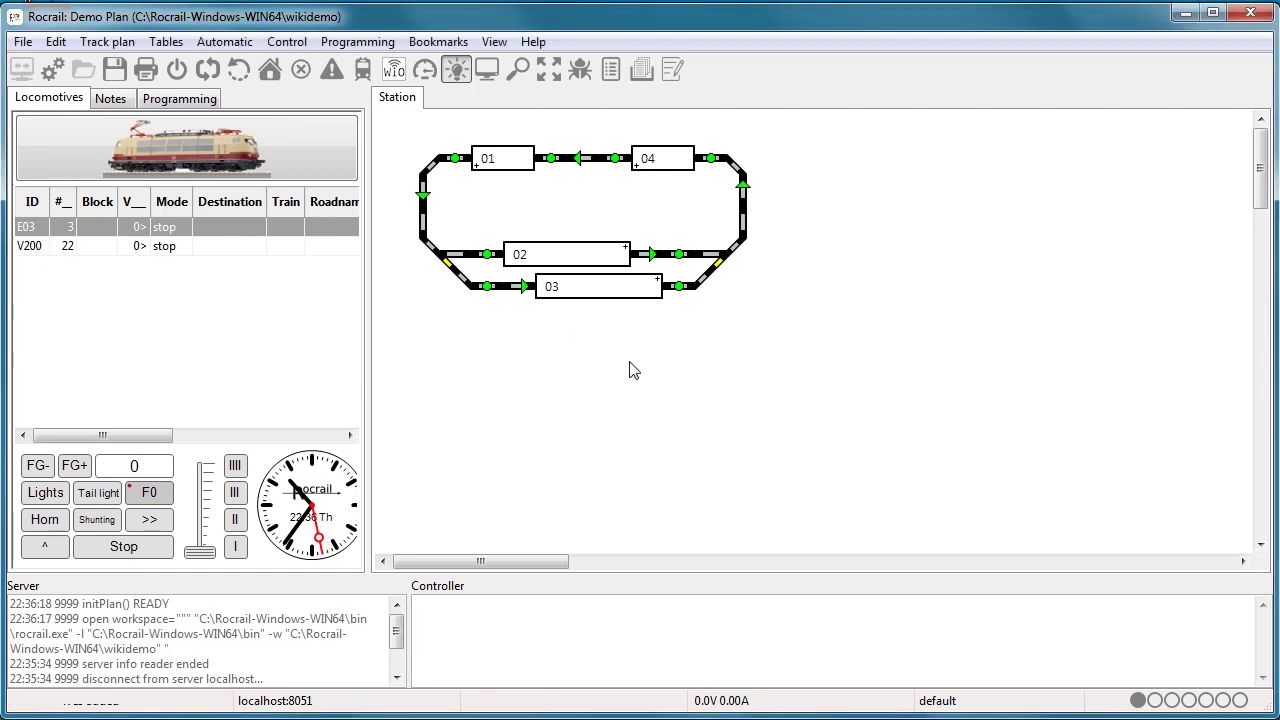